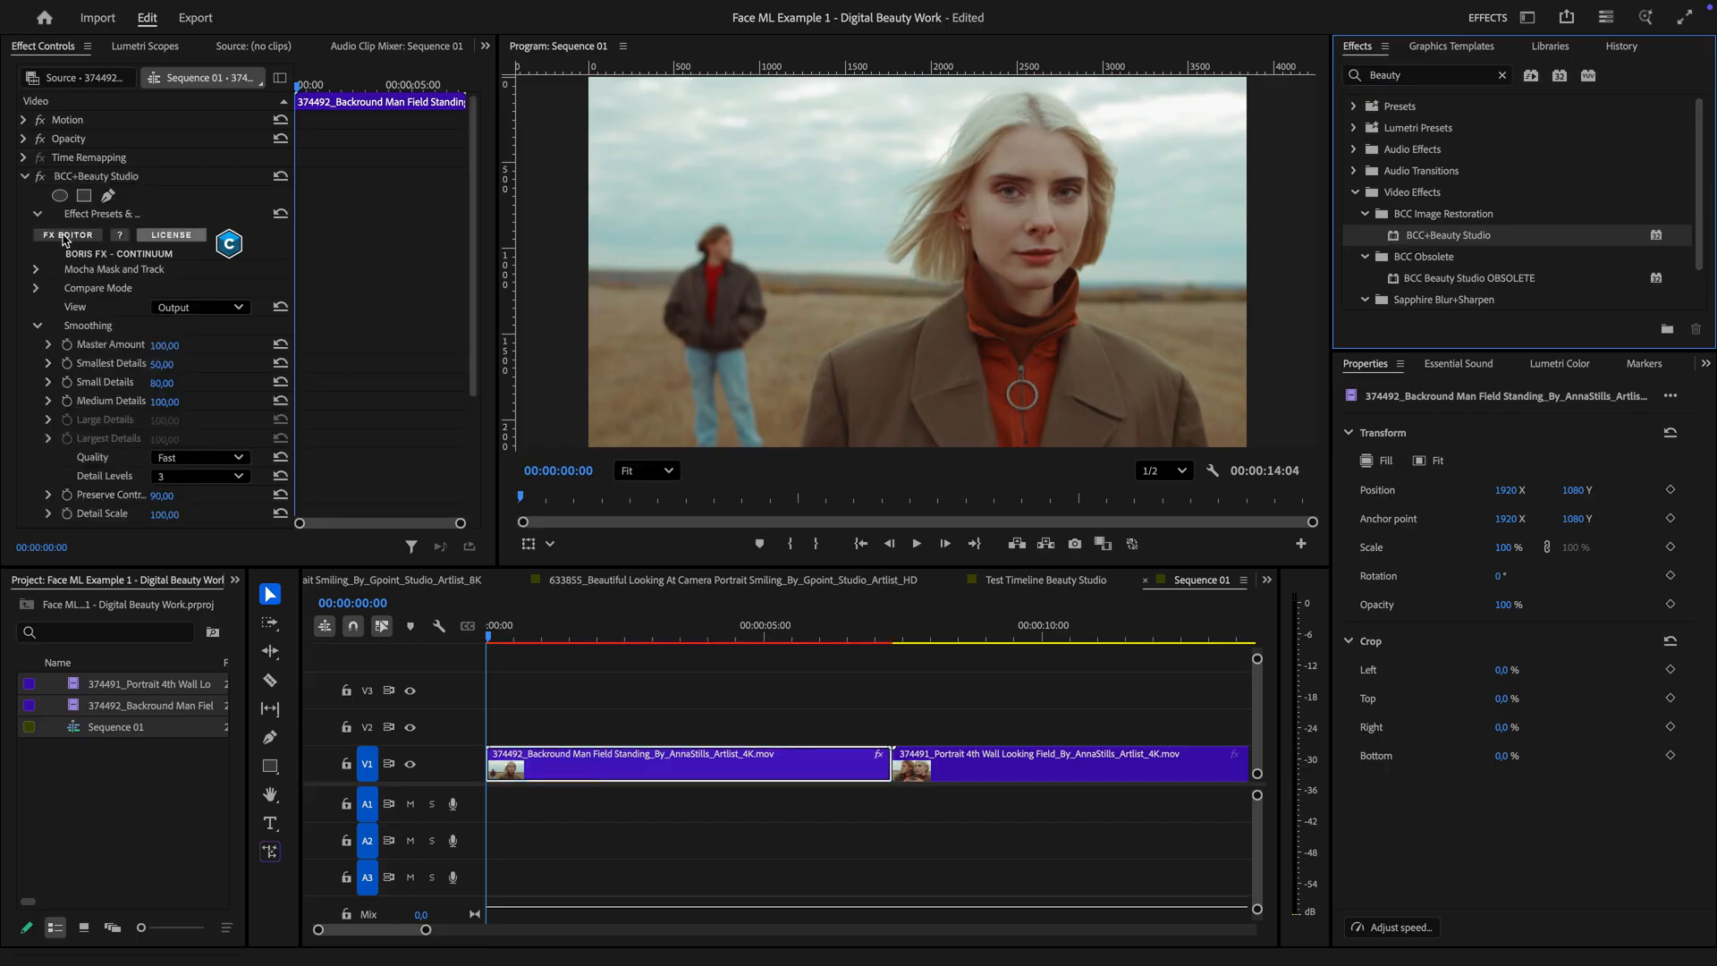
Open the Beauty Studio FX Editor and set up a split-wipe before/after comparison zoomed in on the woman's face
left_click(66, 236)
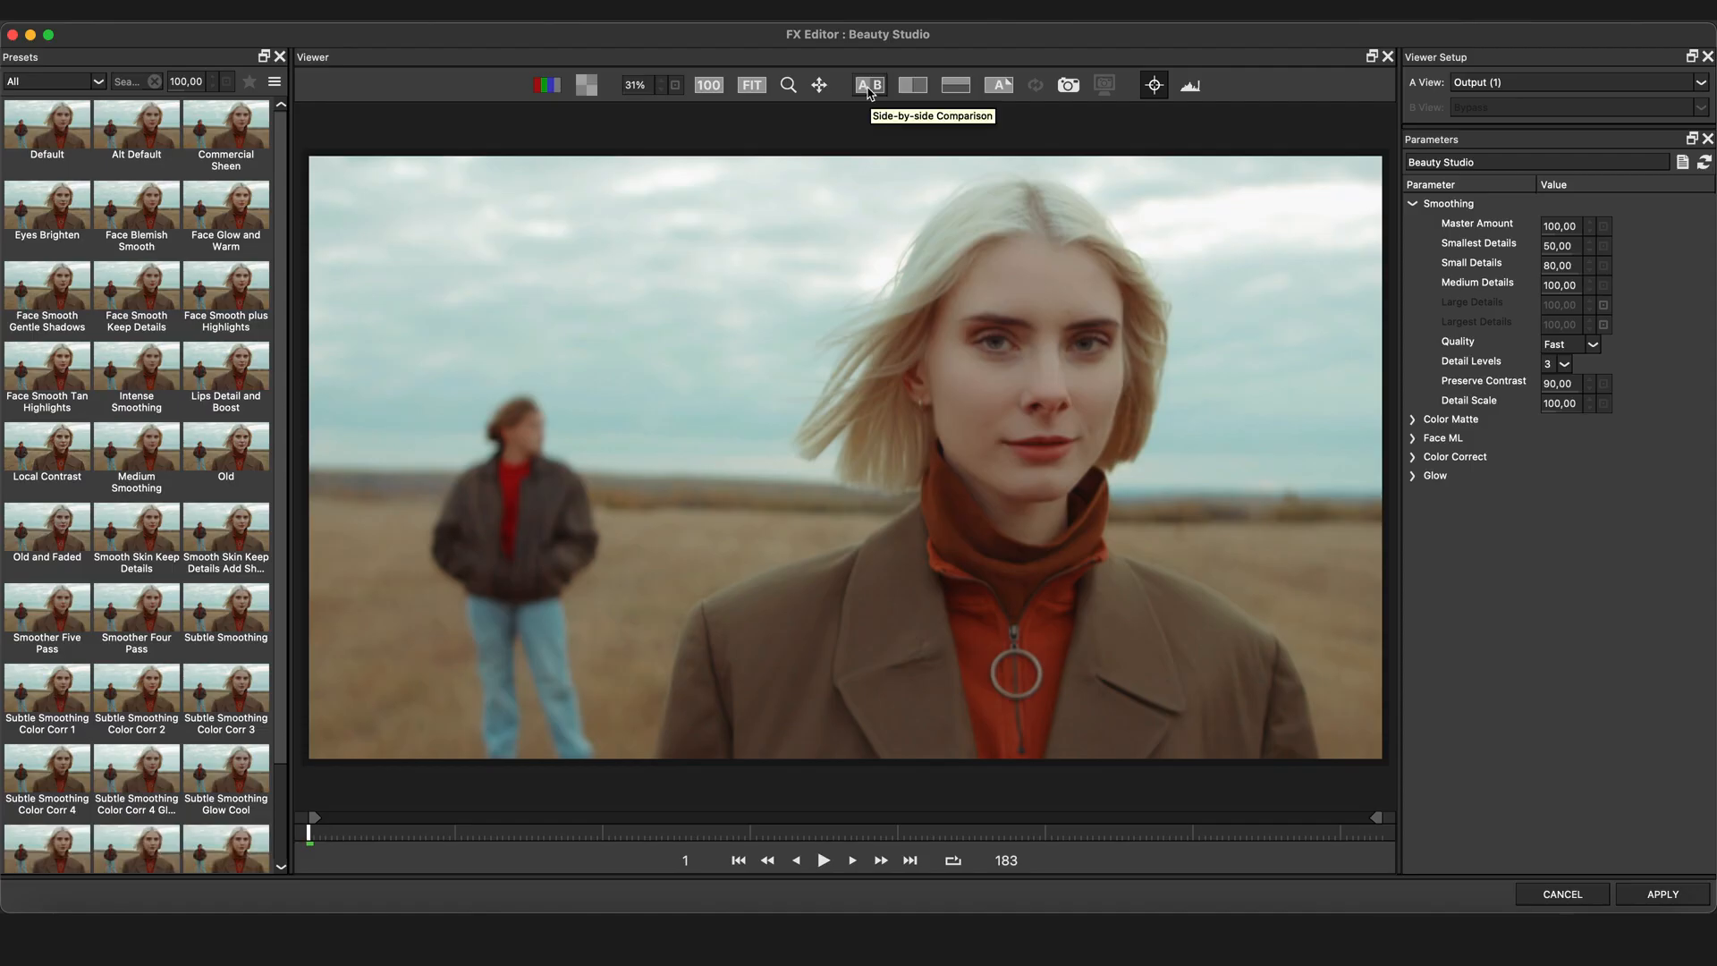
left_click(868, 90)
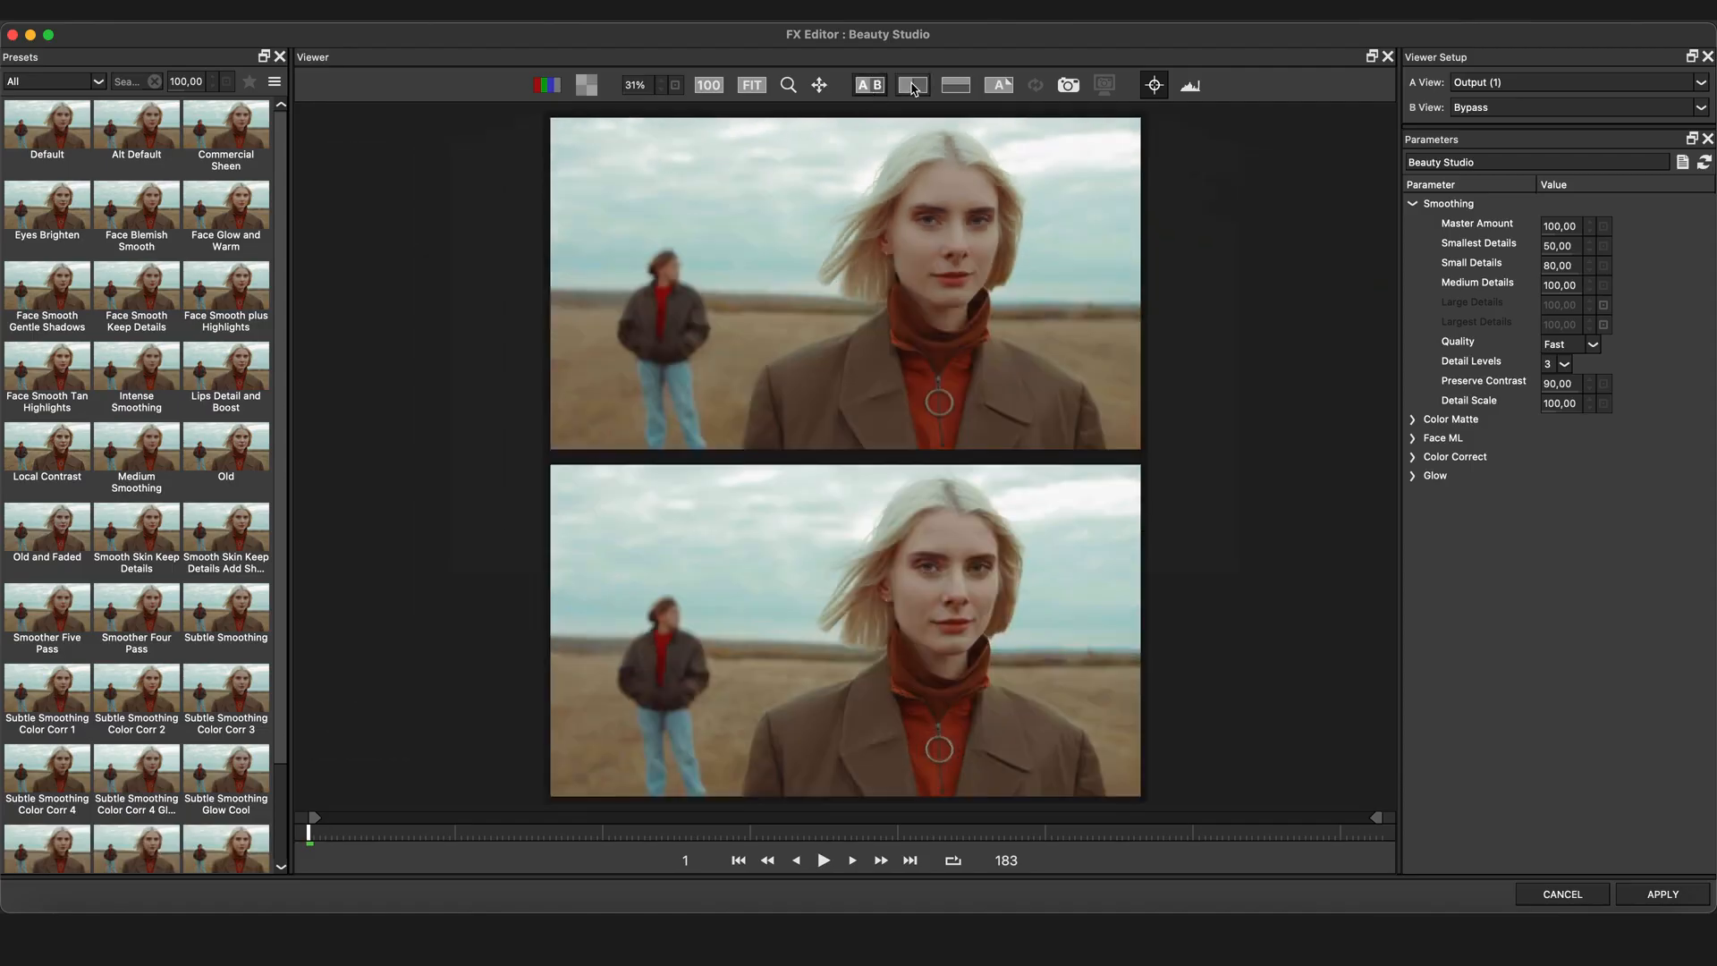
left_click(912, 85)
left_click_drag(869, 148, 1030, 149)
scroll(1154, 284, "up", 5)
left_click_drag(1154, 304, 497, 635)
scroll(698, 537, "down", 1)
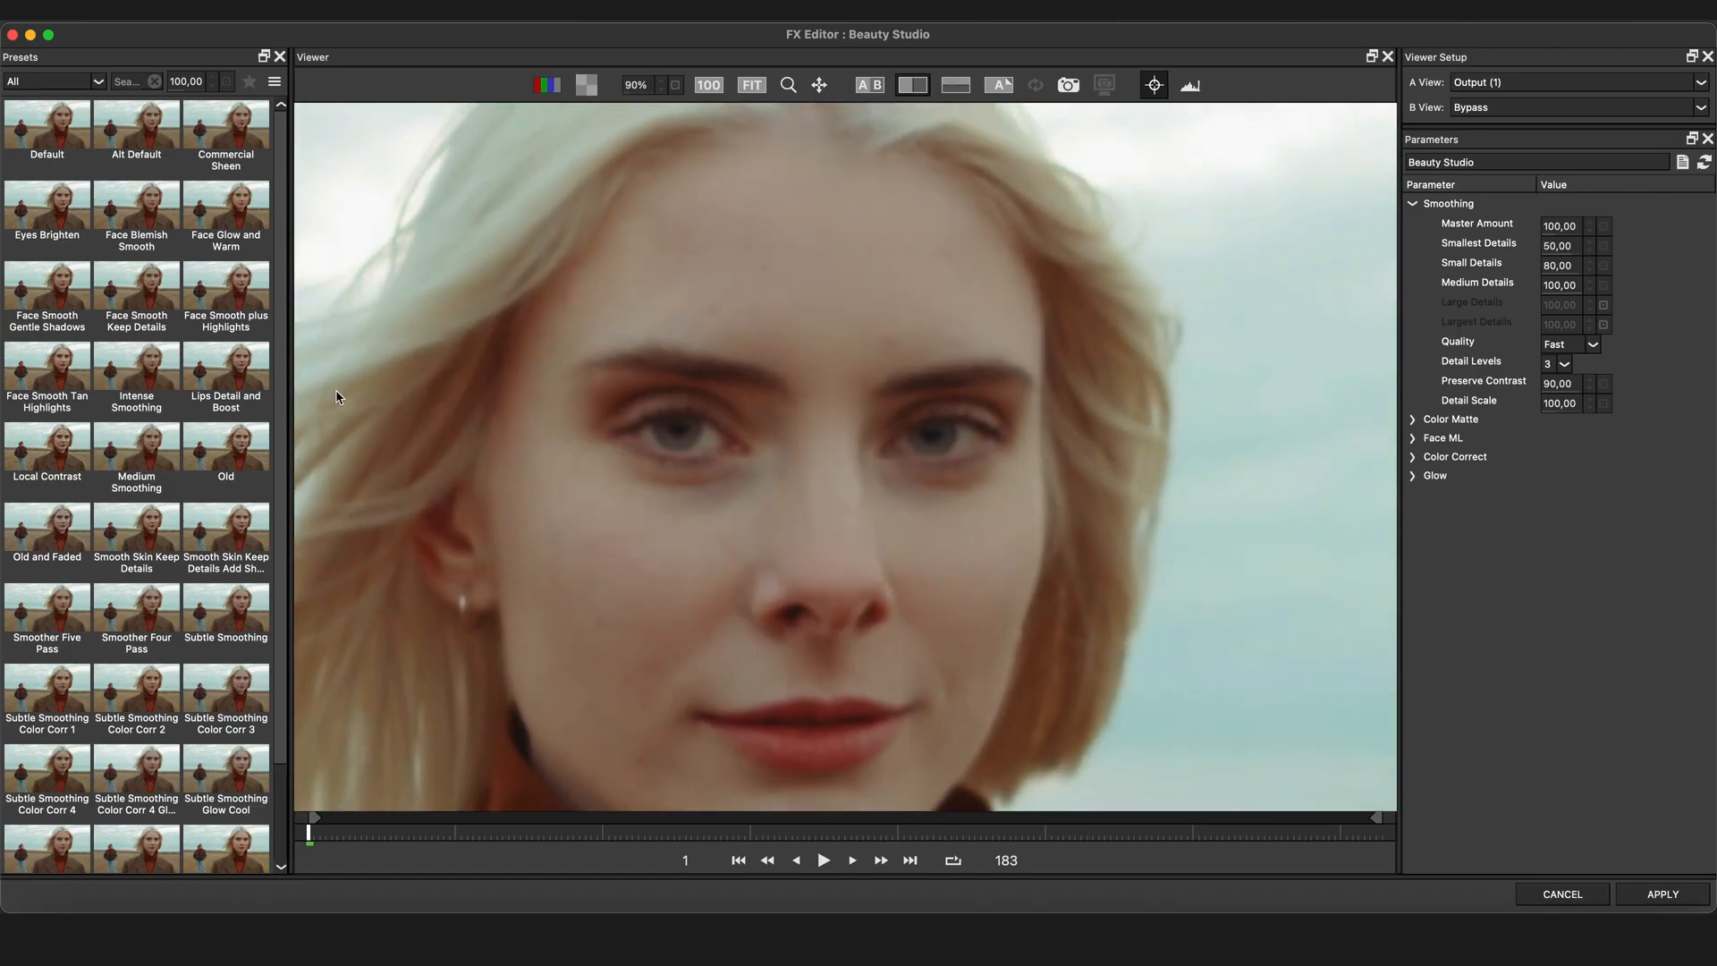
Try the Commercial Sheen preset, then apply the Intense Smoothing preset and compare it with the original
left_click(224, 130)
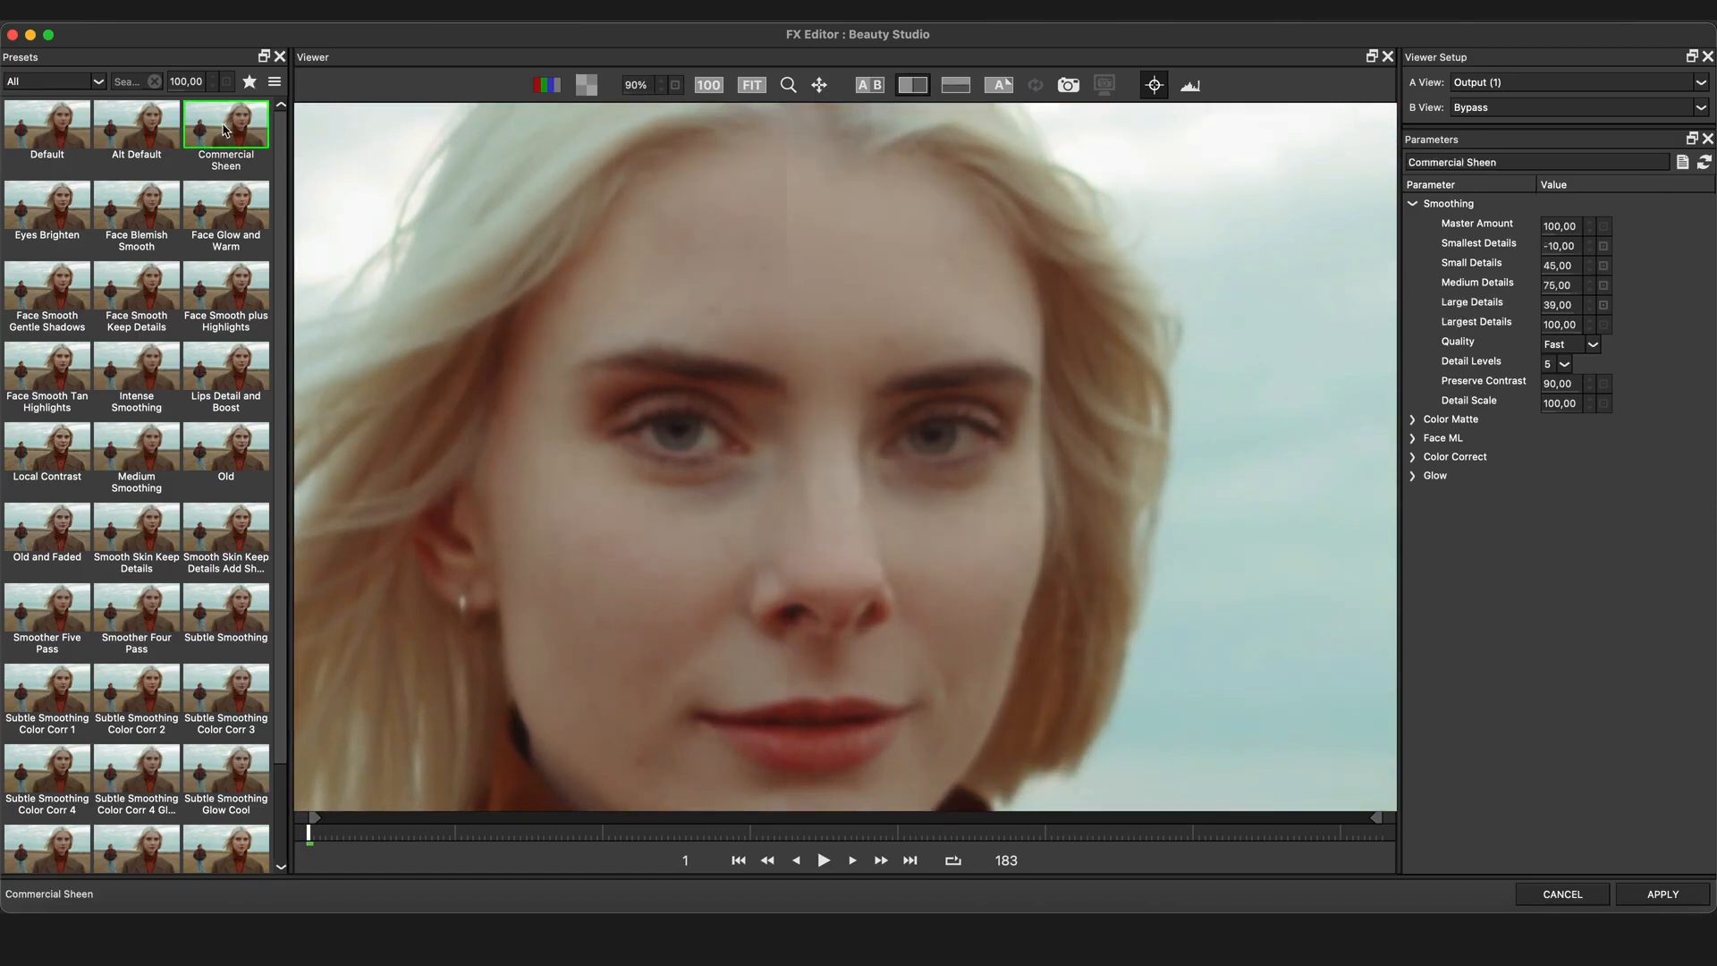
left_click_drag(783, 482, 644, 524)
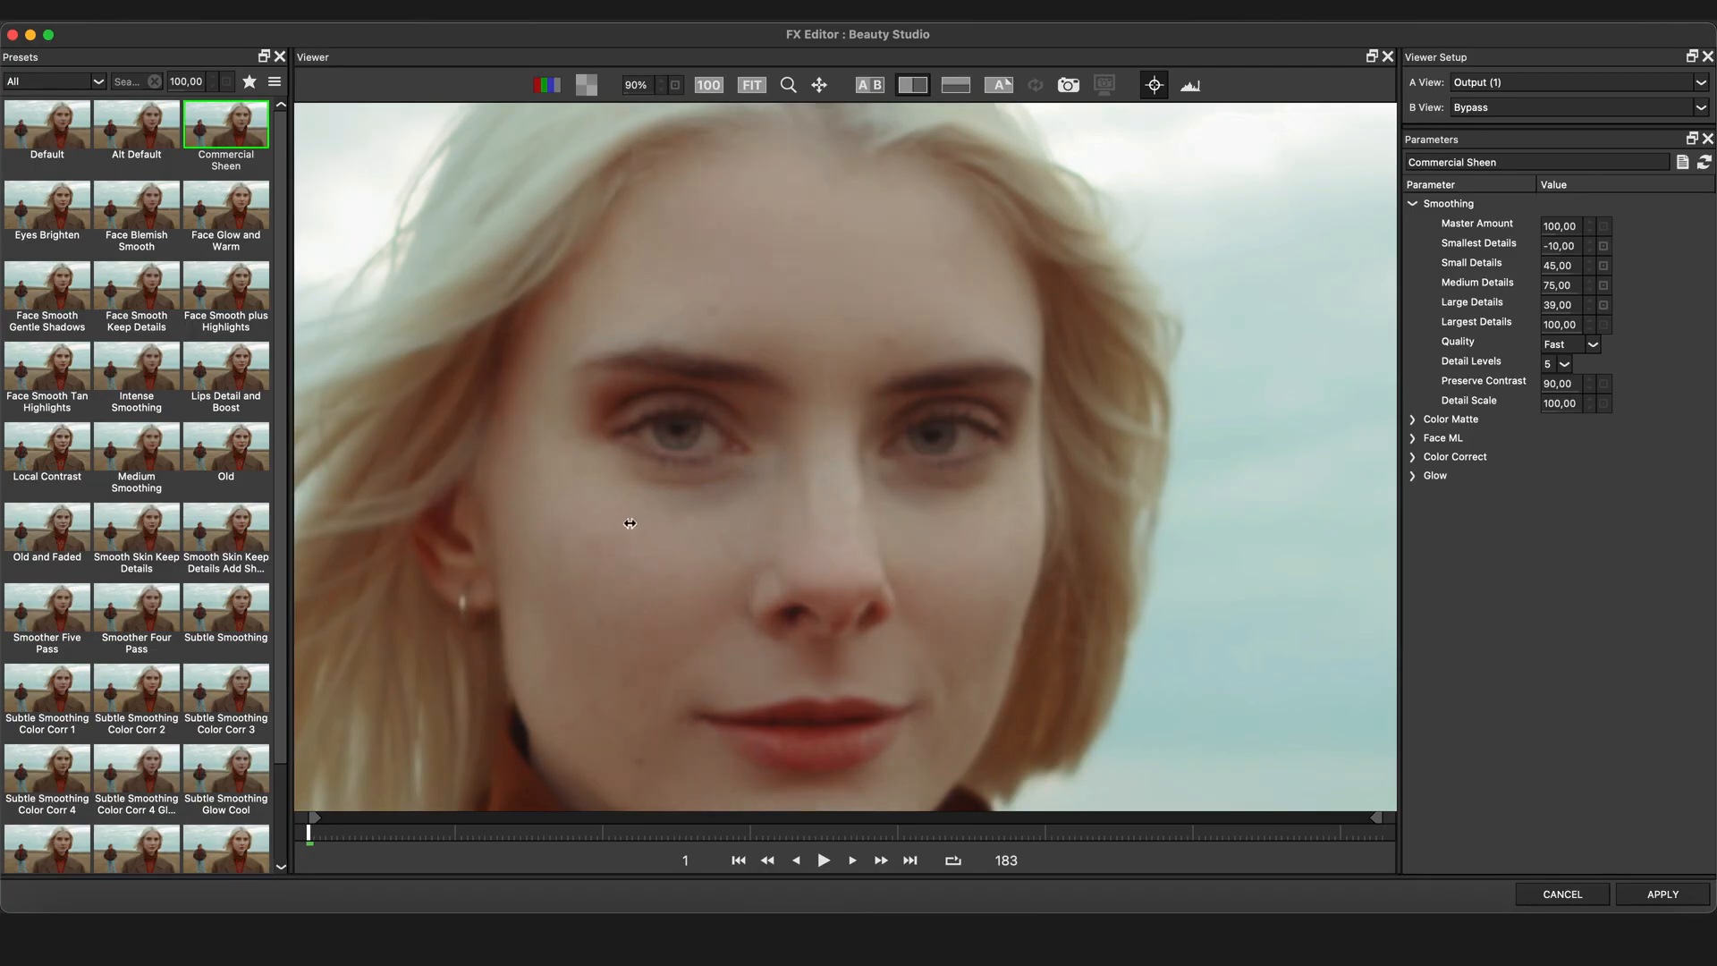
left_click(141, 377)
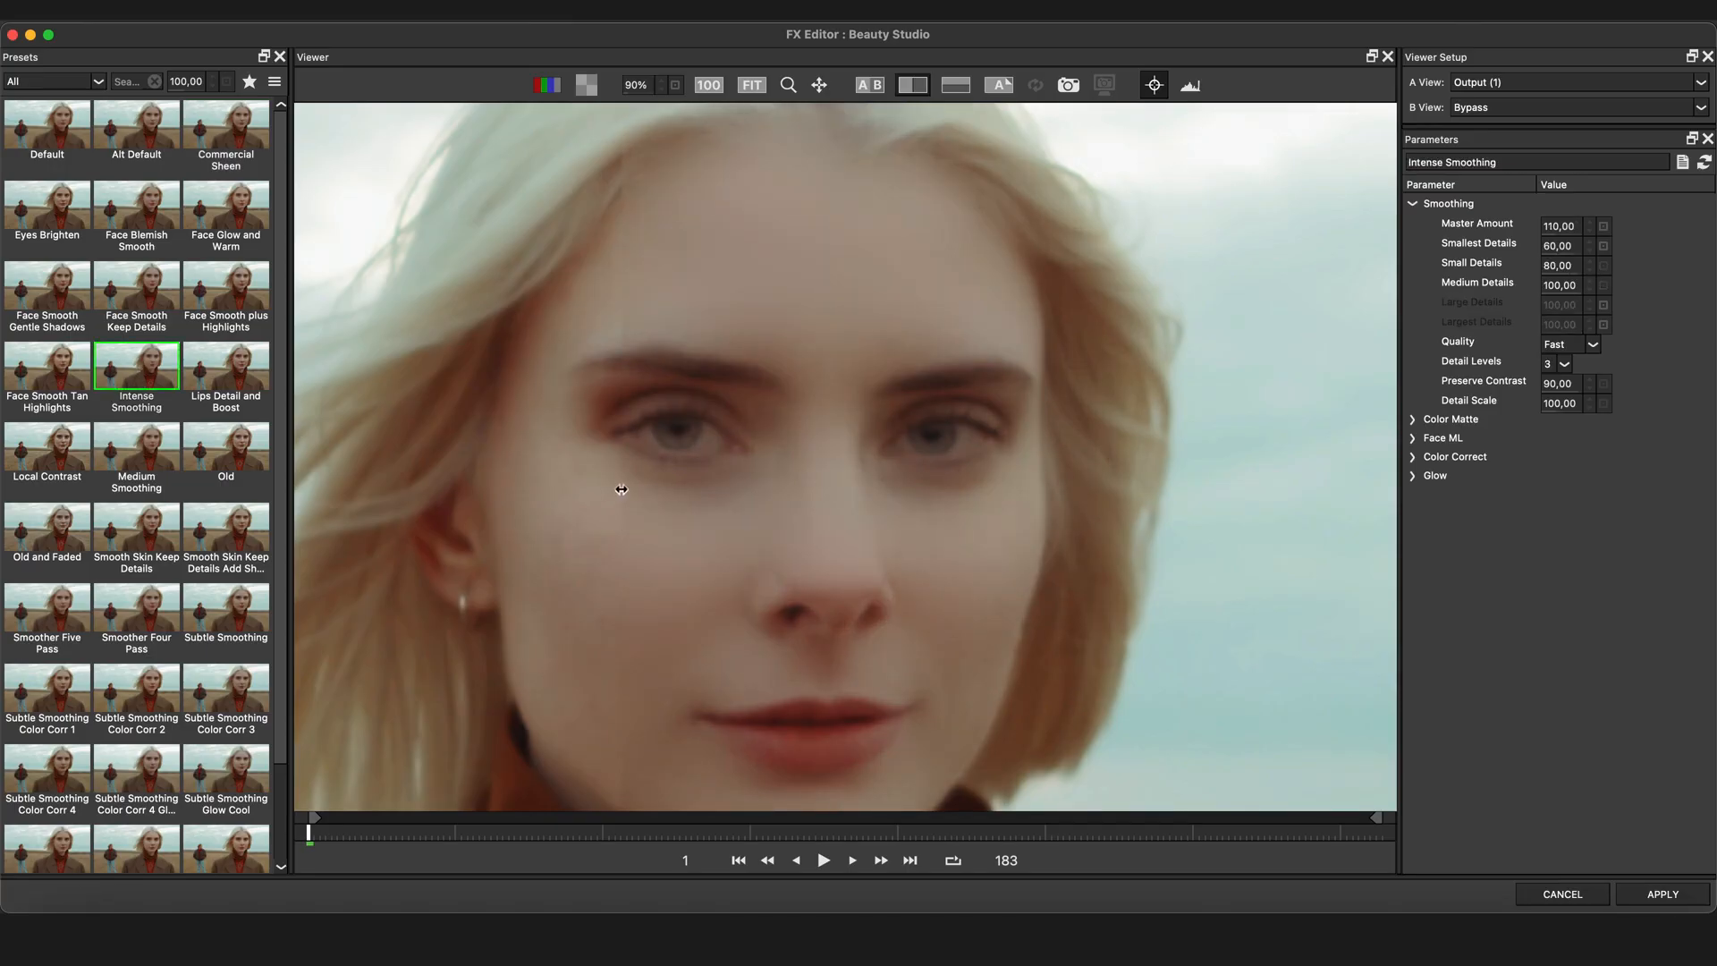
left_click_drag(621, 487, 792, 490)
scroll(856, 491, "down", 3)
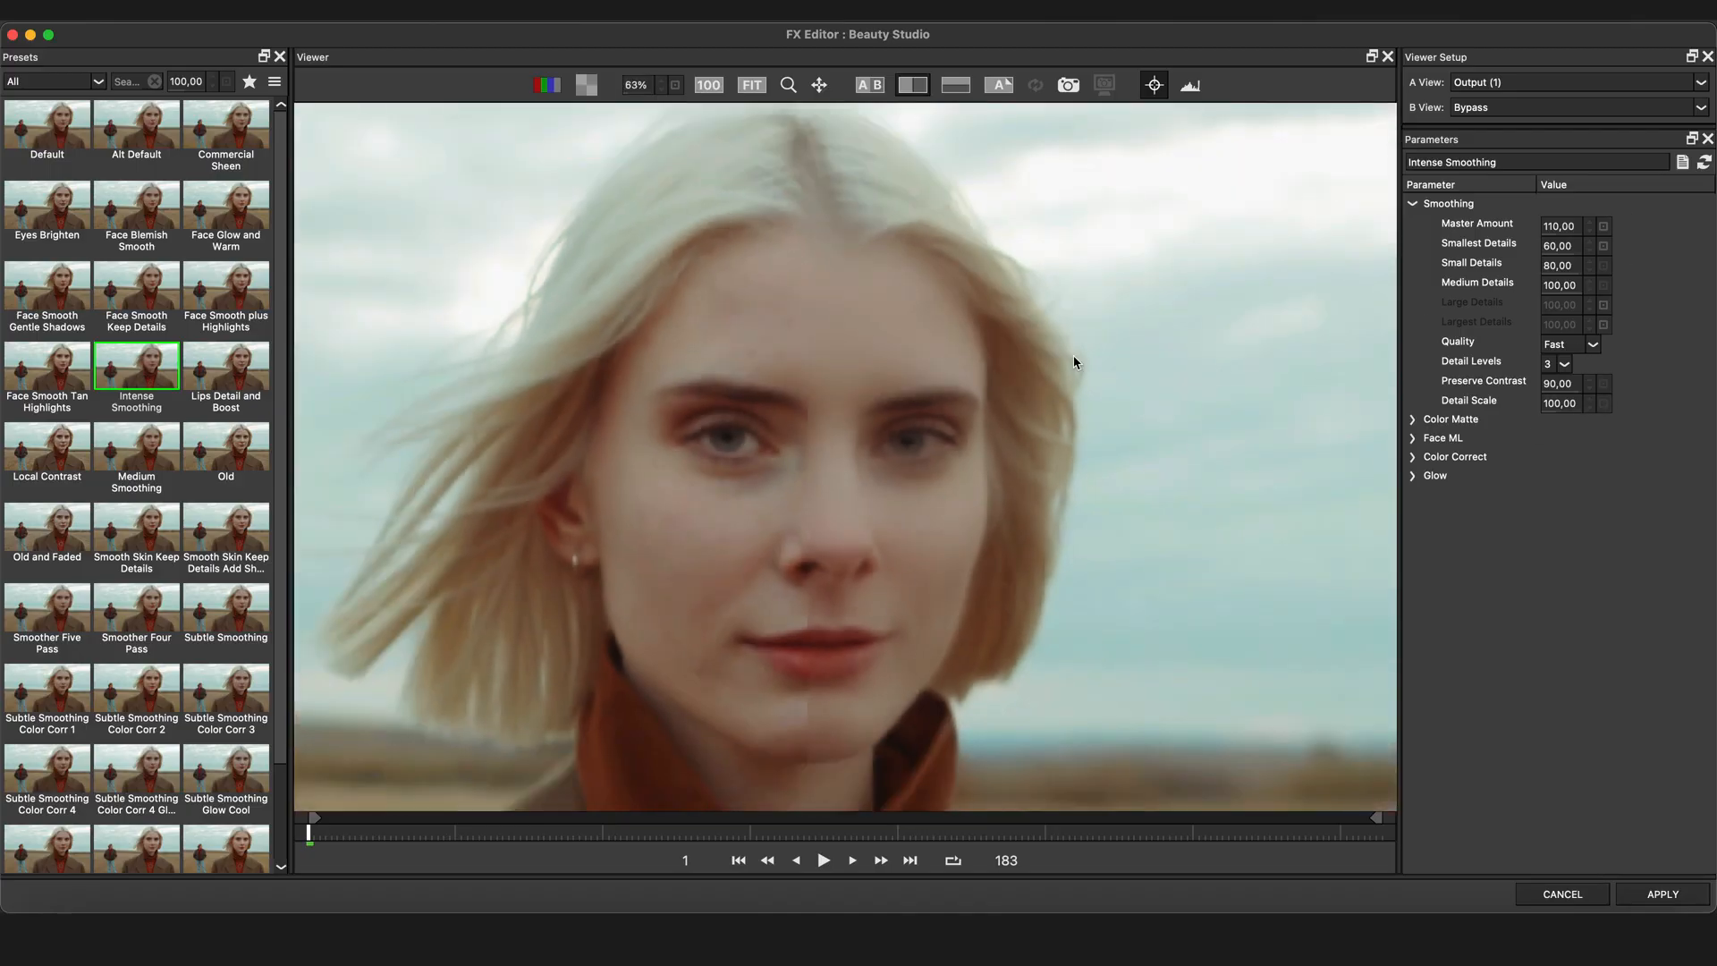
Expand Color Matte and sample Color A and Color B from the woman's skin with the eyedroppers
left_click(1413, 421)
left_click_drag(1578, 460, 892, 342)
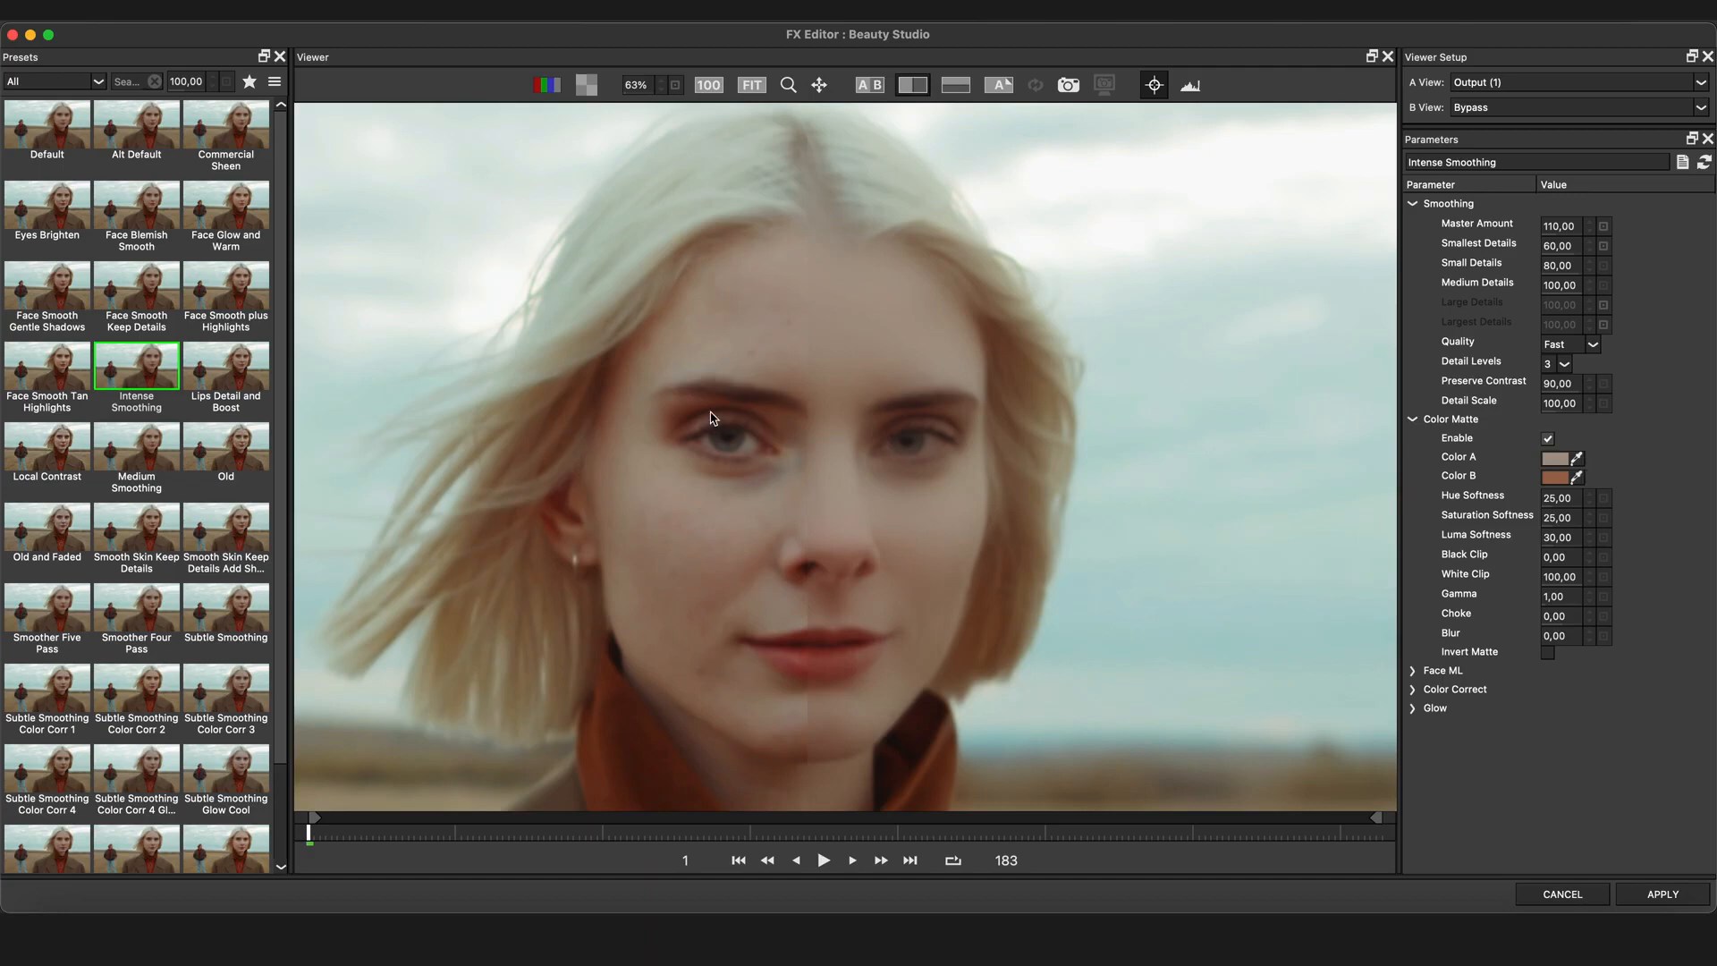
left_click_drag(1578, 476, 757, 464)
Switch the A view to Color Matte and resample Color B from the skin on her cheek
left_click(1532, 82)
left_click(1536, 114)
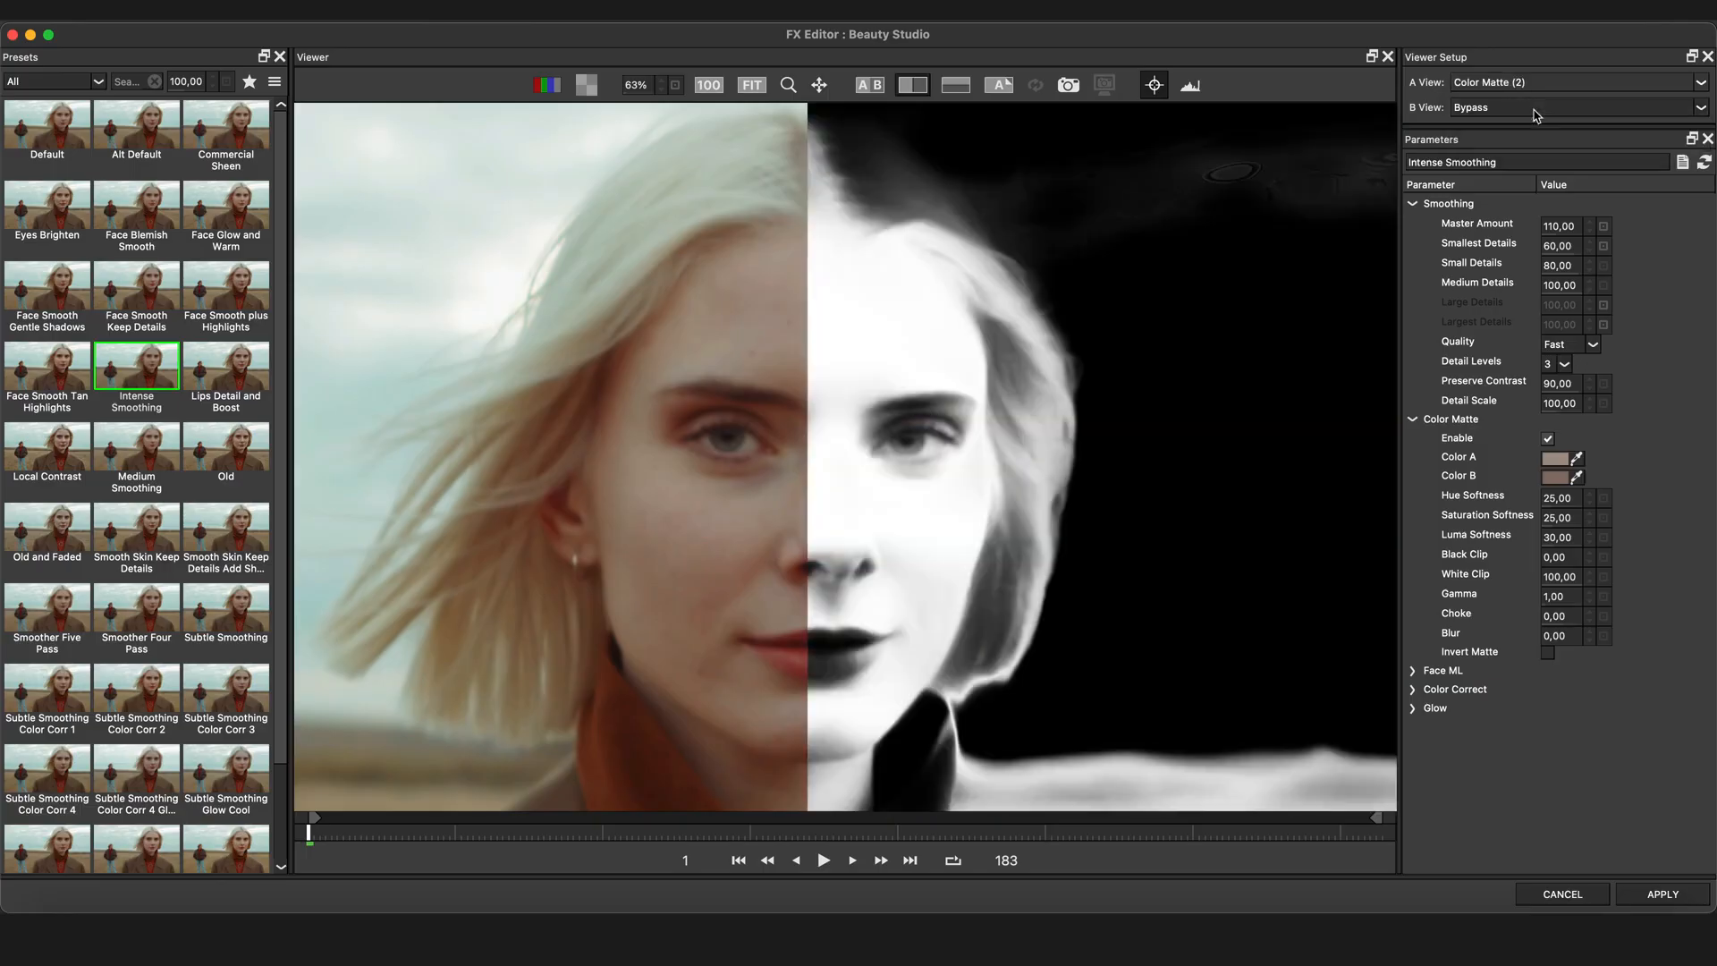
left_click_drag(1579, 482, 753, 491)
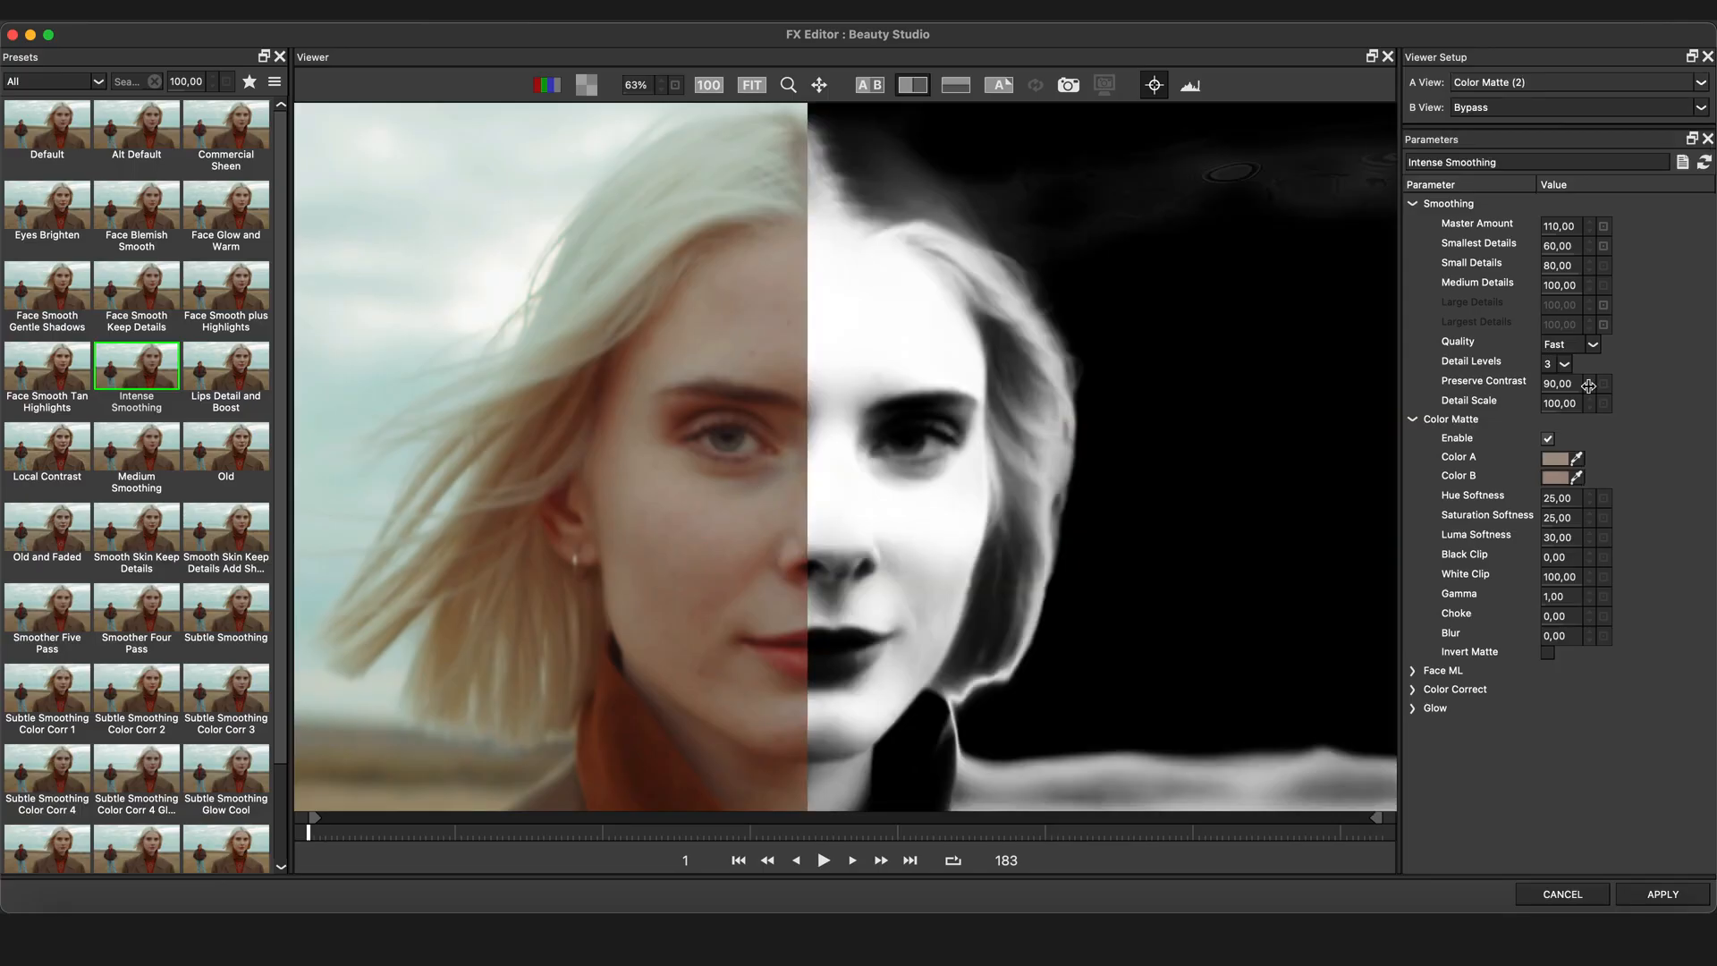
Set the A view to Combined Overlay
left_click(1599, 86)
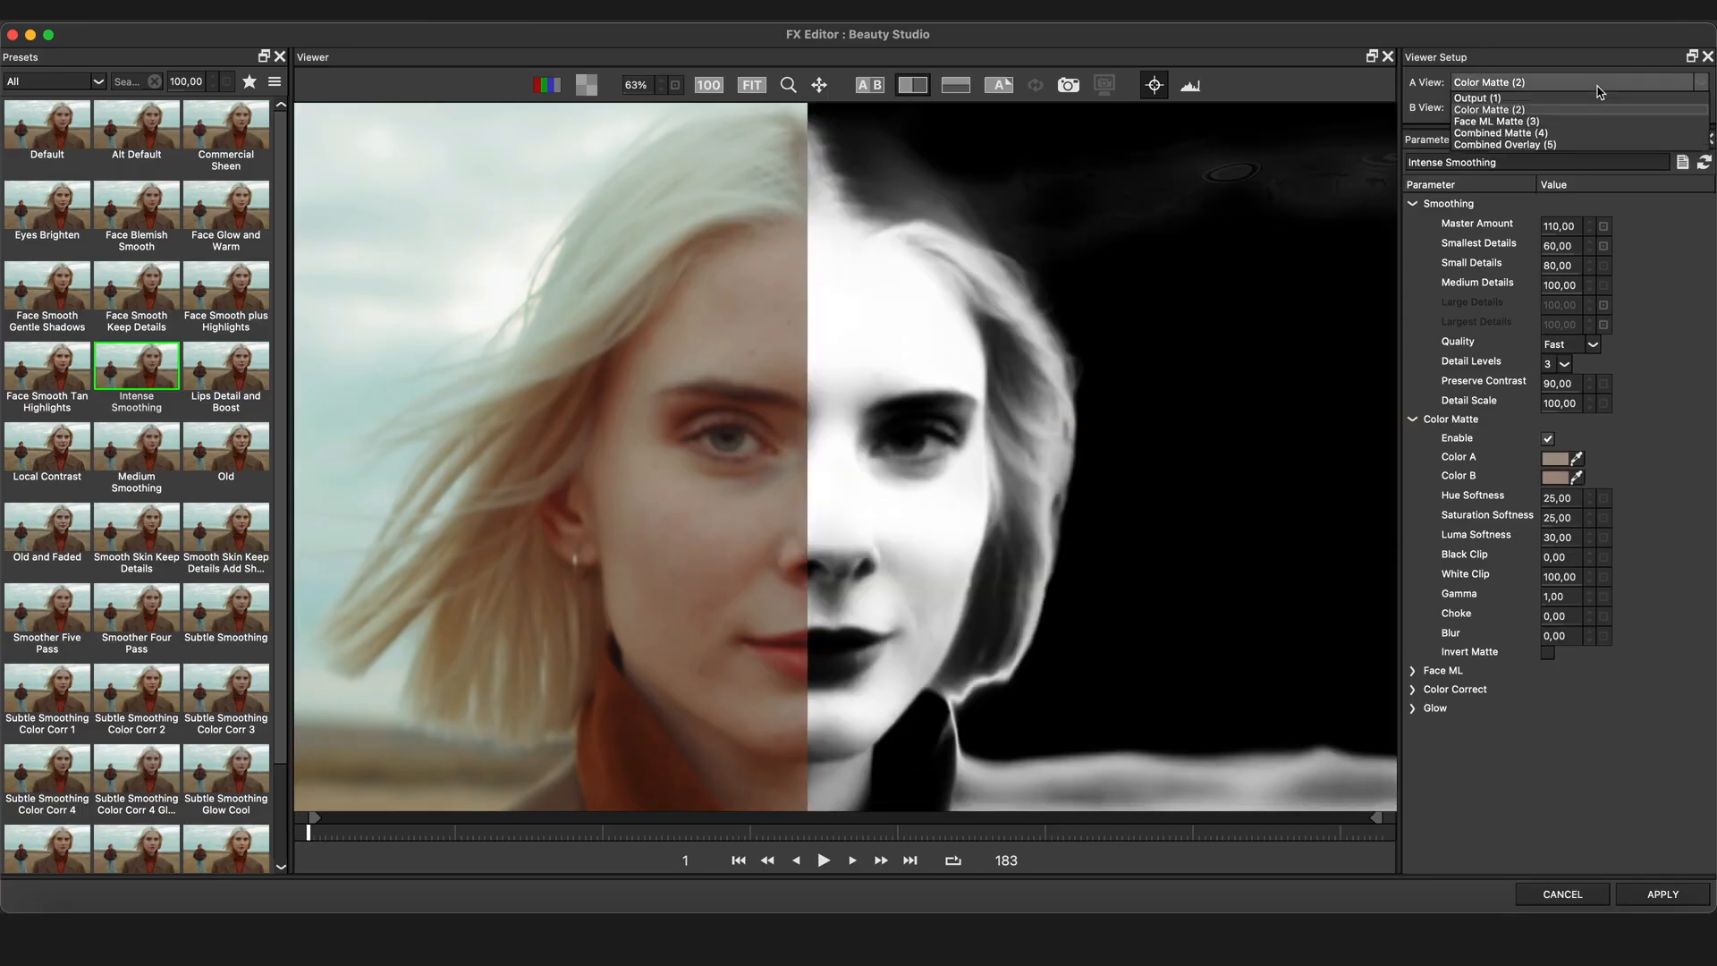
left_click(1573, 144)
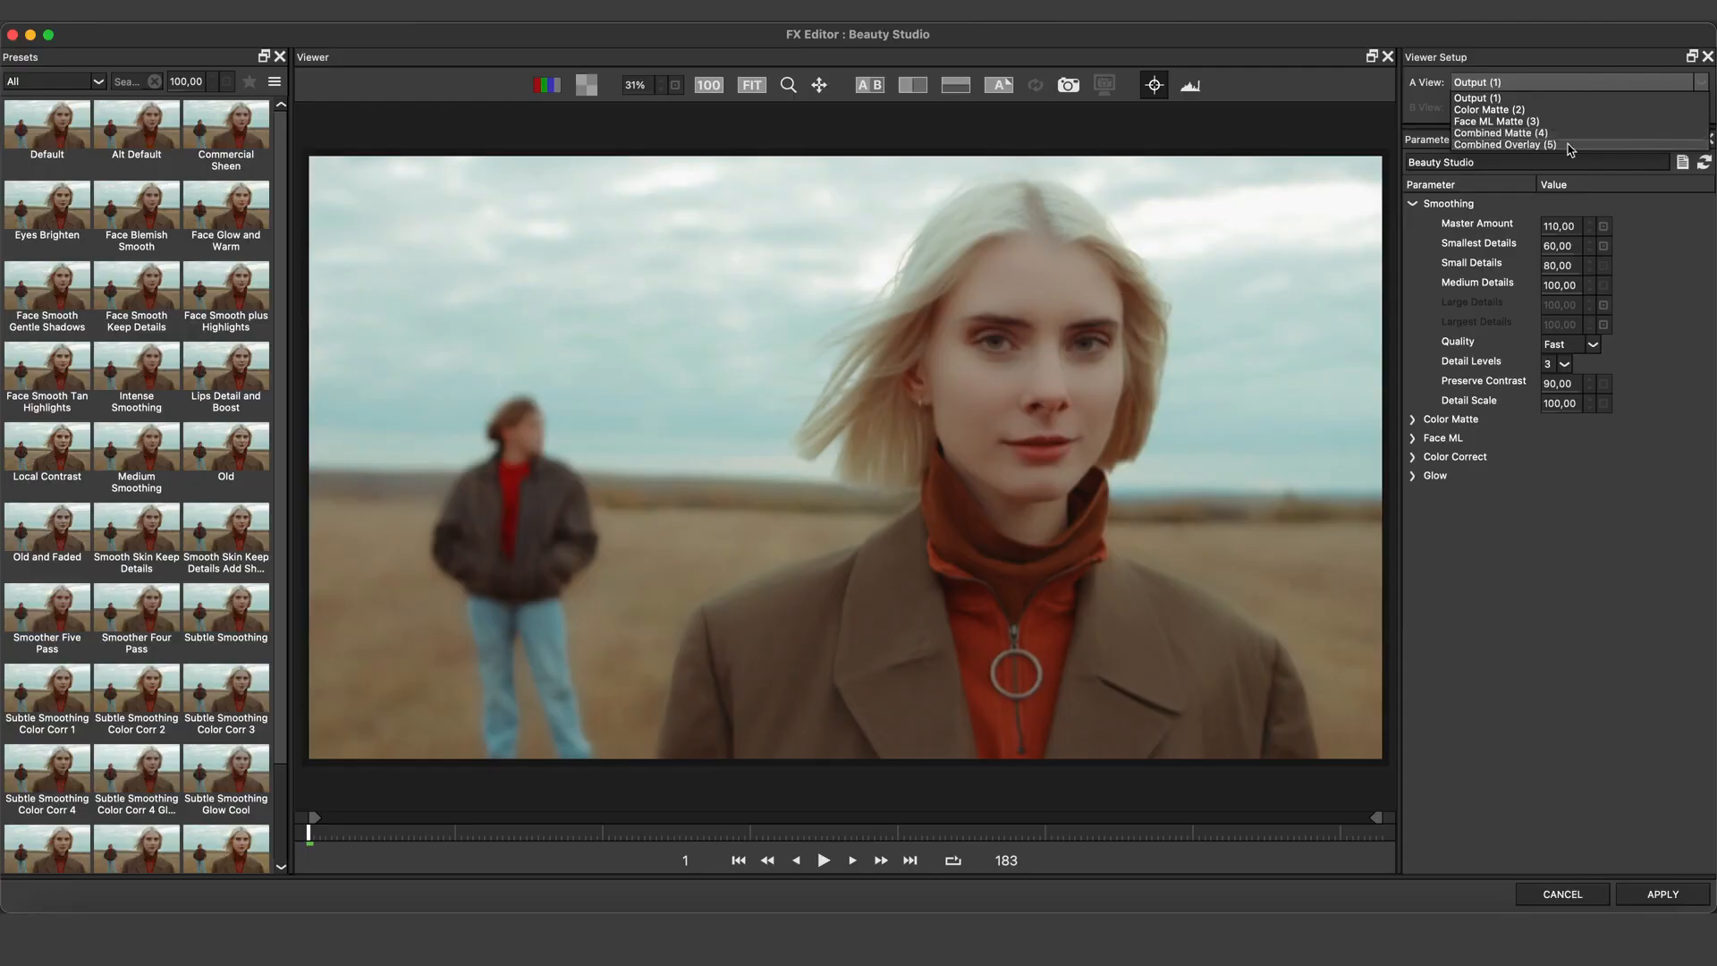
left_click(1567, 144)
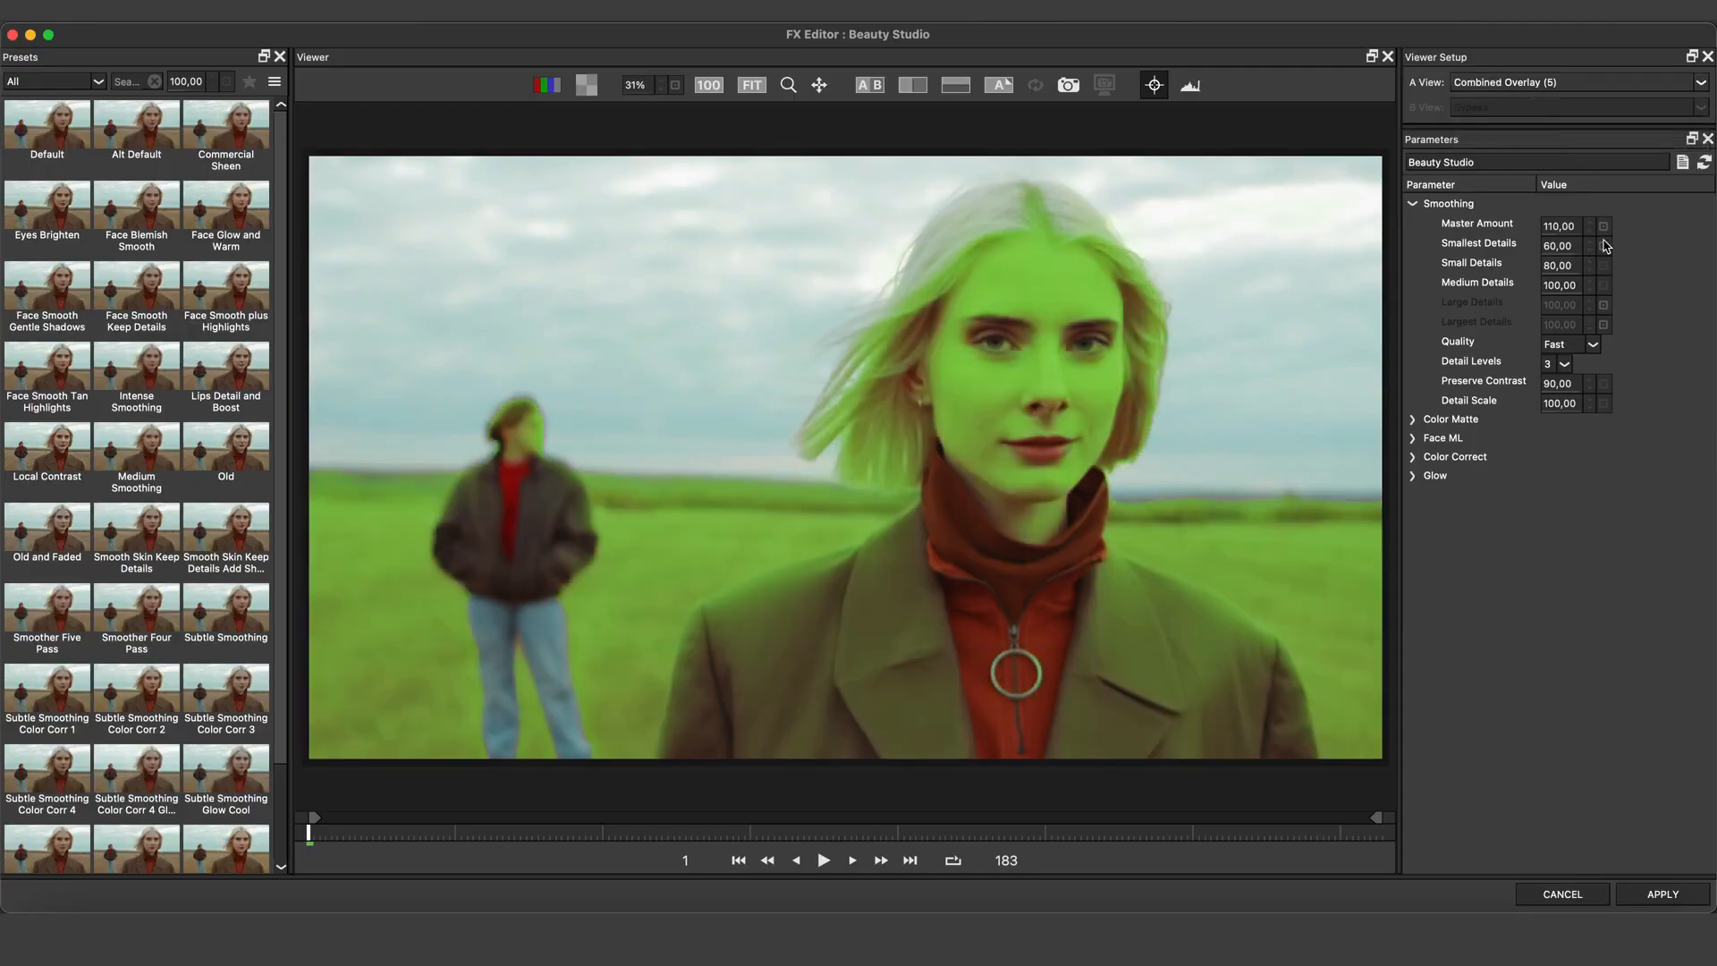
Expand Face ML, enable it, and collapse the Smoothing parameters
left_click(1413, 438)
left_click(1549, 459)
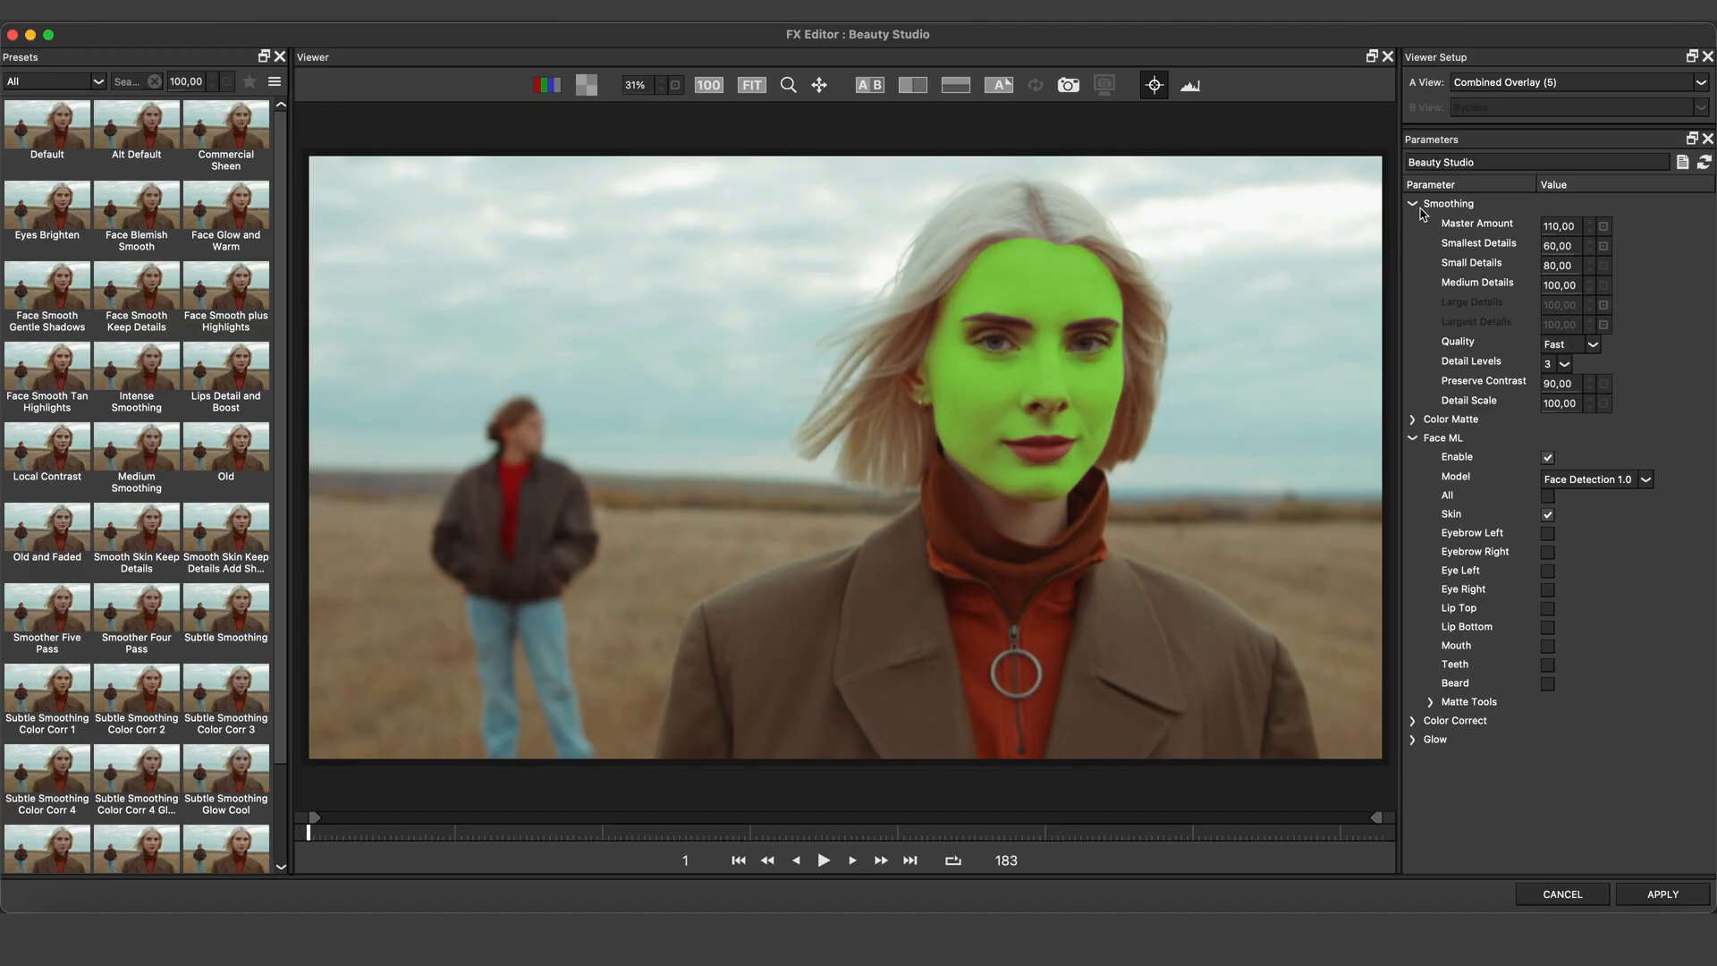
left_click(1414, 204)
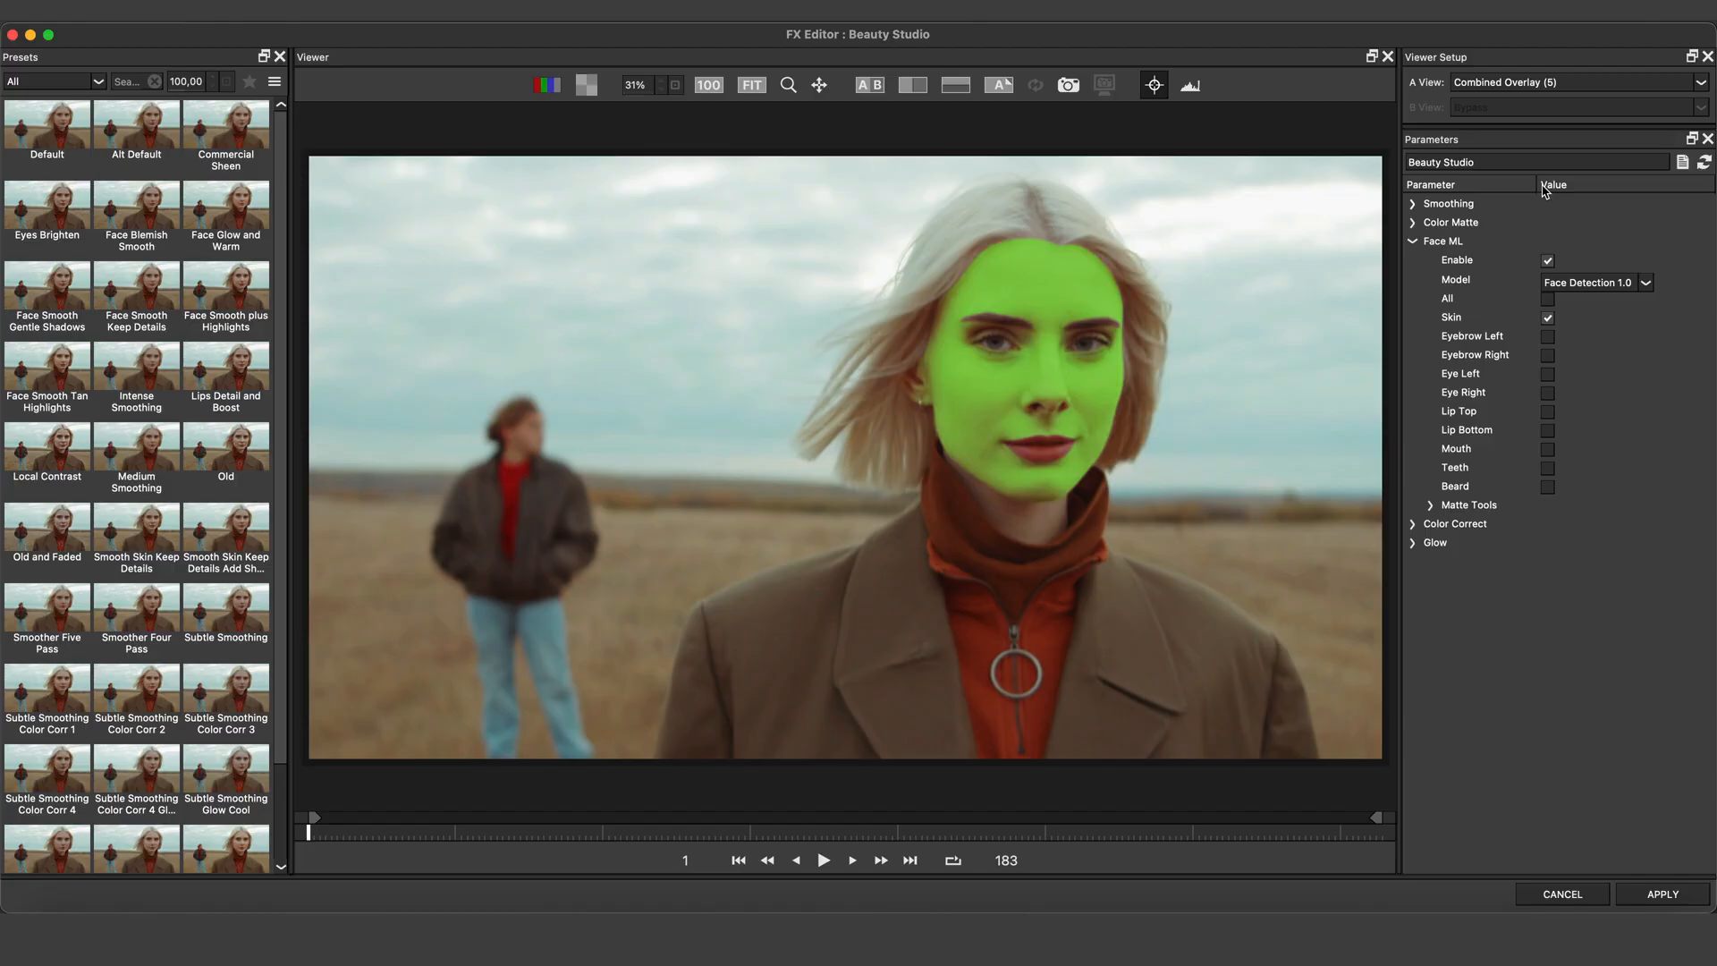
Cycle the A view through Color Matte, Face ML Matte and Combined Matte to inspect each mask
left_click(1573, 81)
left_click(1571, 109)
left_click(1572, 81)
left_click(1567, 121)
left_click(1554, 81)
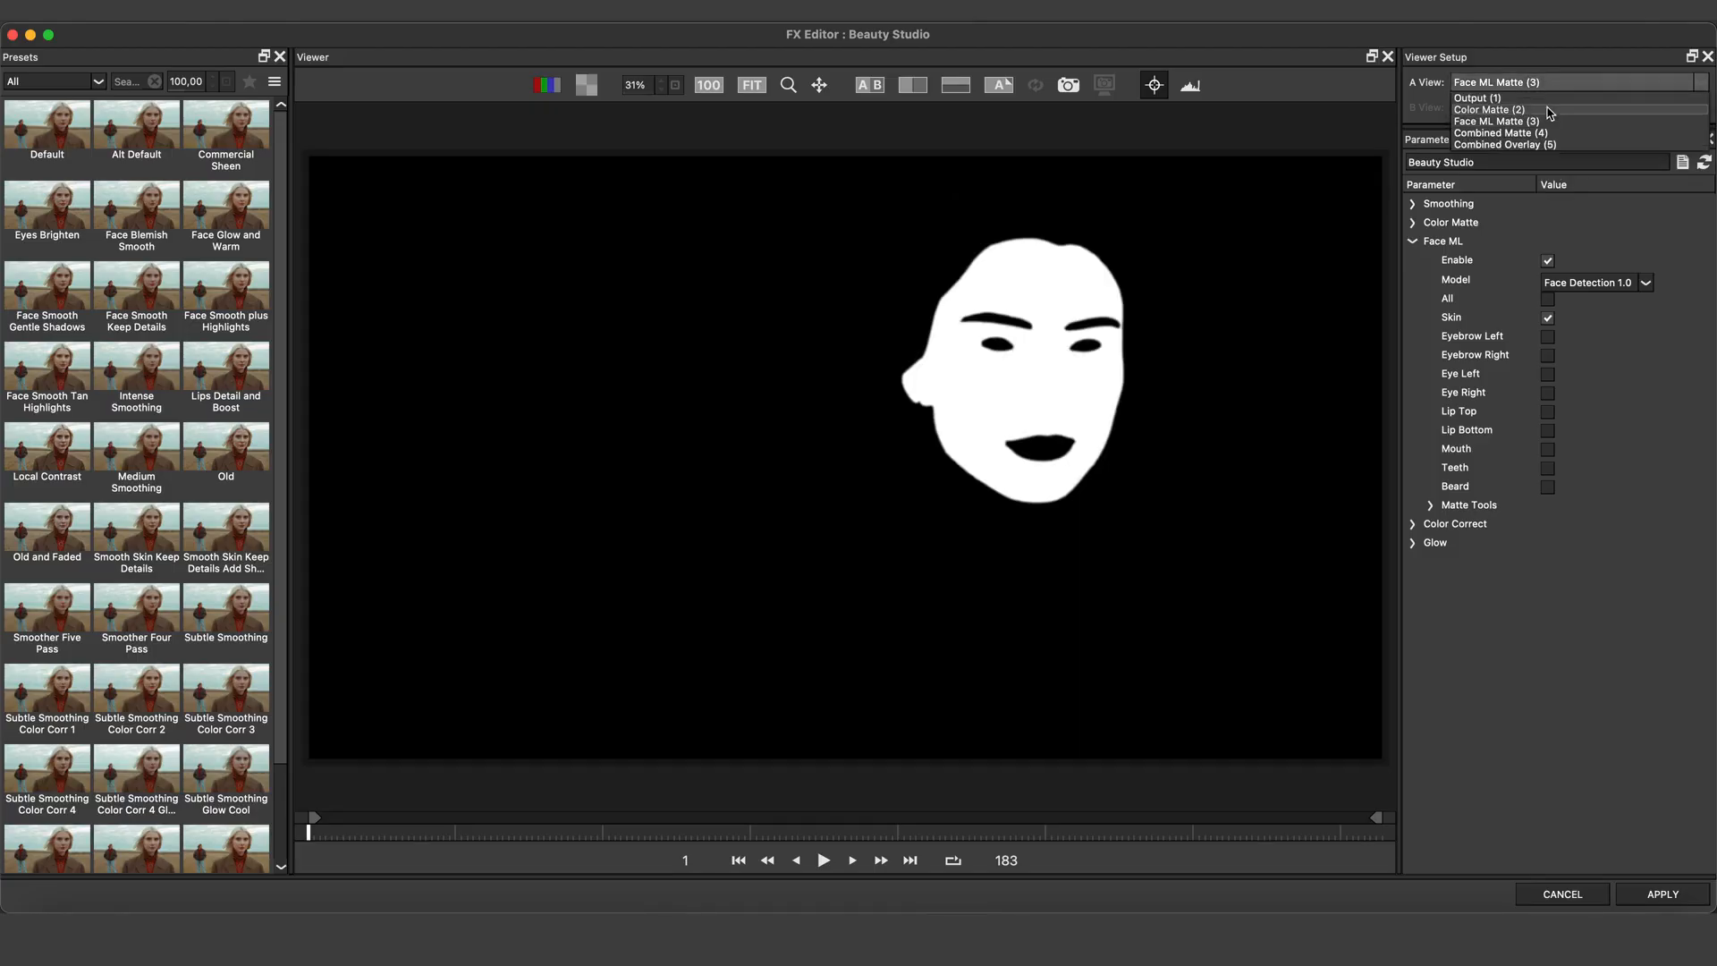
left_click(1550, 110)
left_click(1548, 82)
left_click(1550, 122)
left_click(1549, 83)
left_click(1552, 136)
Expand Face ML's Matte Tools and raise the Feather to about 9.88 and the Feather Bias to about 87
scroll(1215, 358, "up", 5)
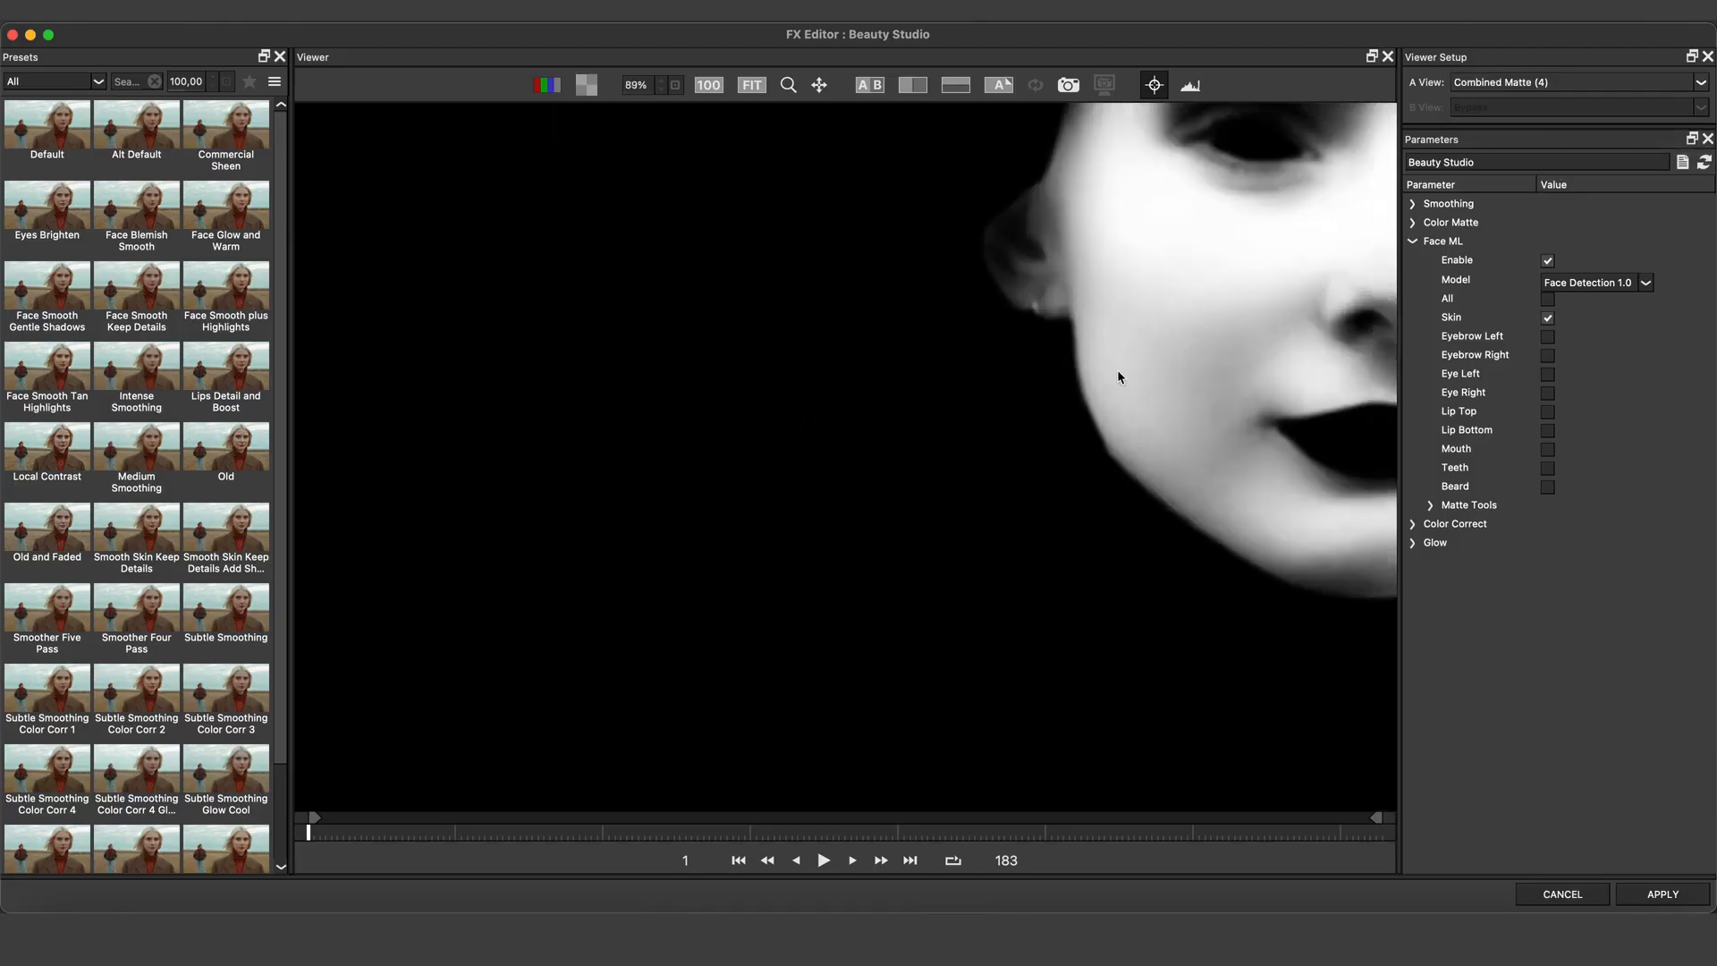
left_click_drag(1215, 347, 744, 533)
left_click(1432, 506)
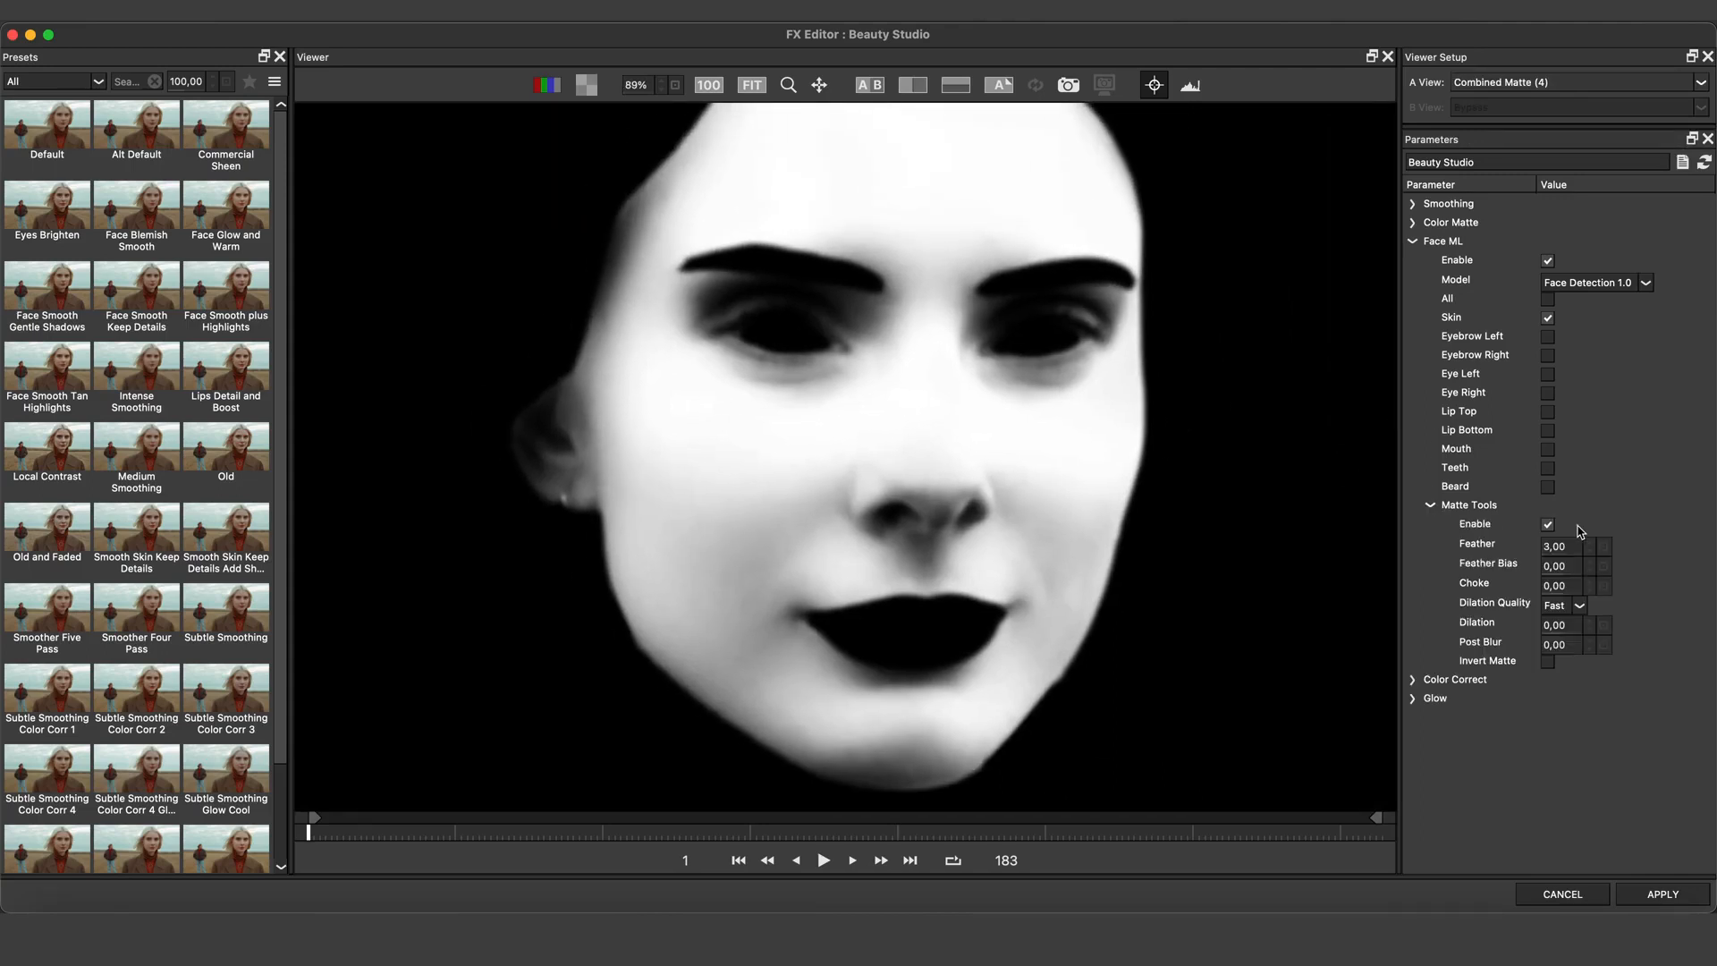
left_click_drag(1556, 546, 1646, 567)
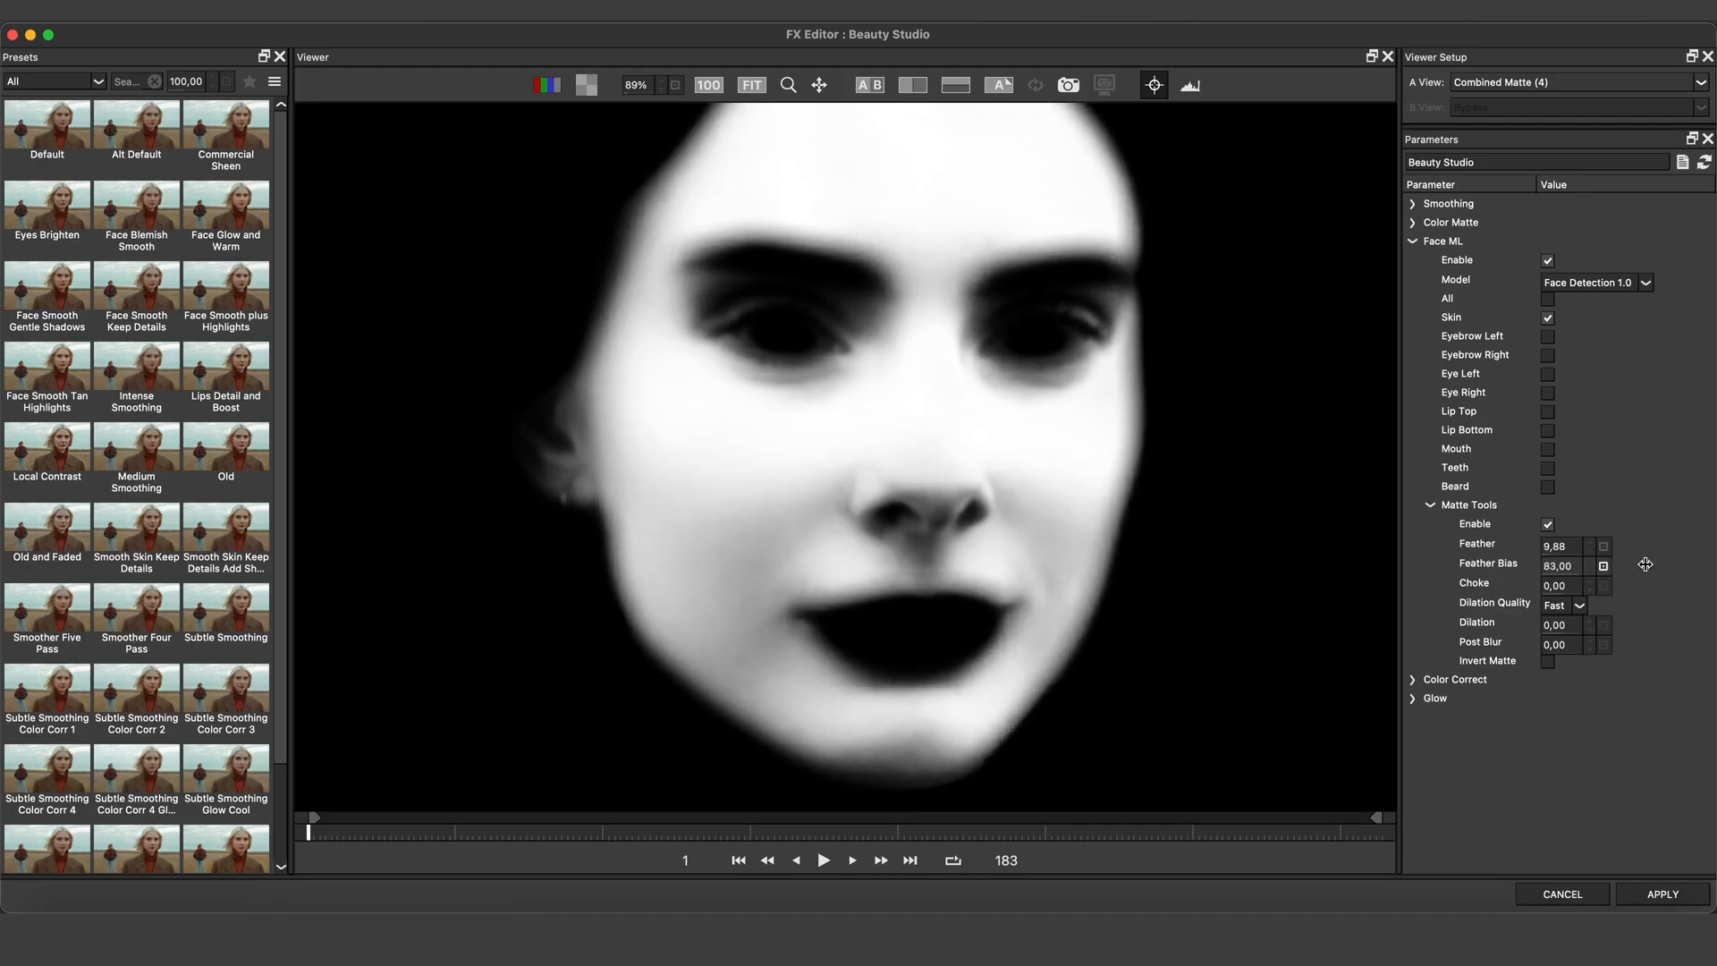
Switch to the Face ML Matte view and toggle Matte Tools off and on to compare the feathering
left_click(1598, 87)
left_click(1577, 126)
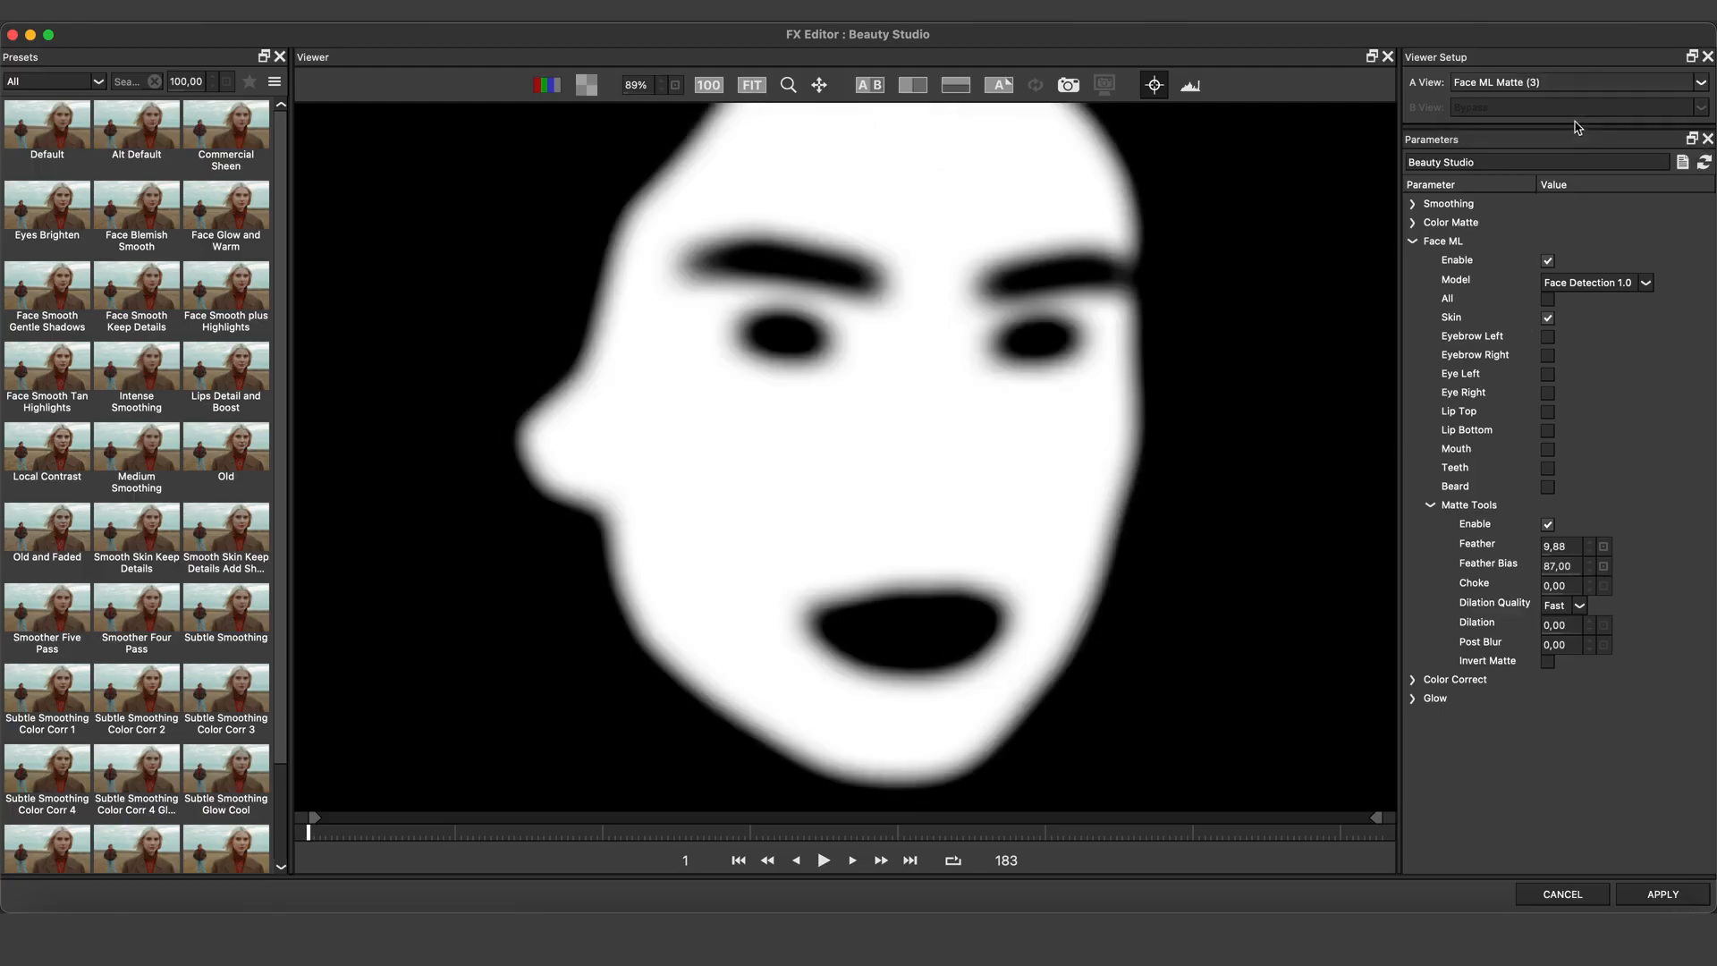
left_click(1547, 525)
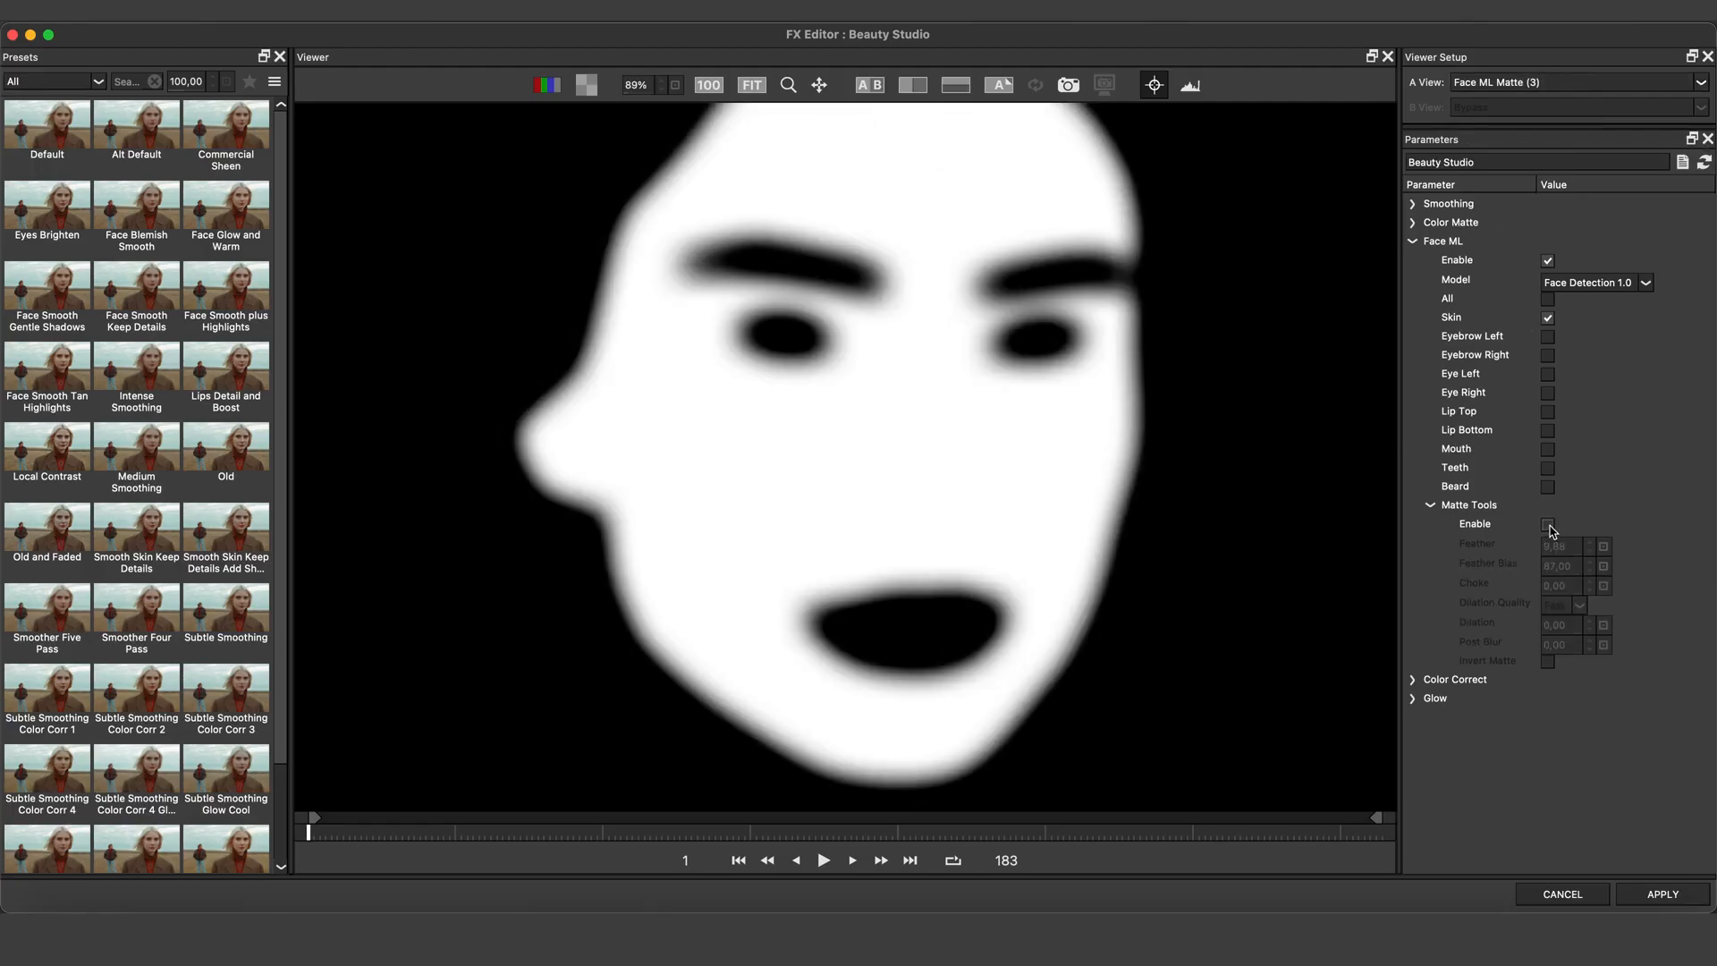
left_click(1548, 525)
Return to the Combined Matte view, expand Color Matte, and set Luma Softness to 14 and Gamma to 0.60
left_click(1533, 81)
left_click(1535, 138)
left_click(1413, 222)
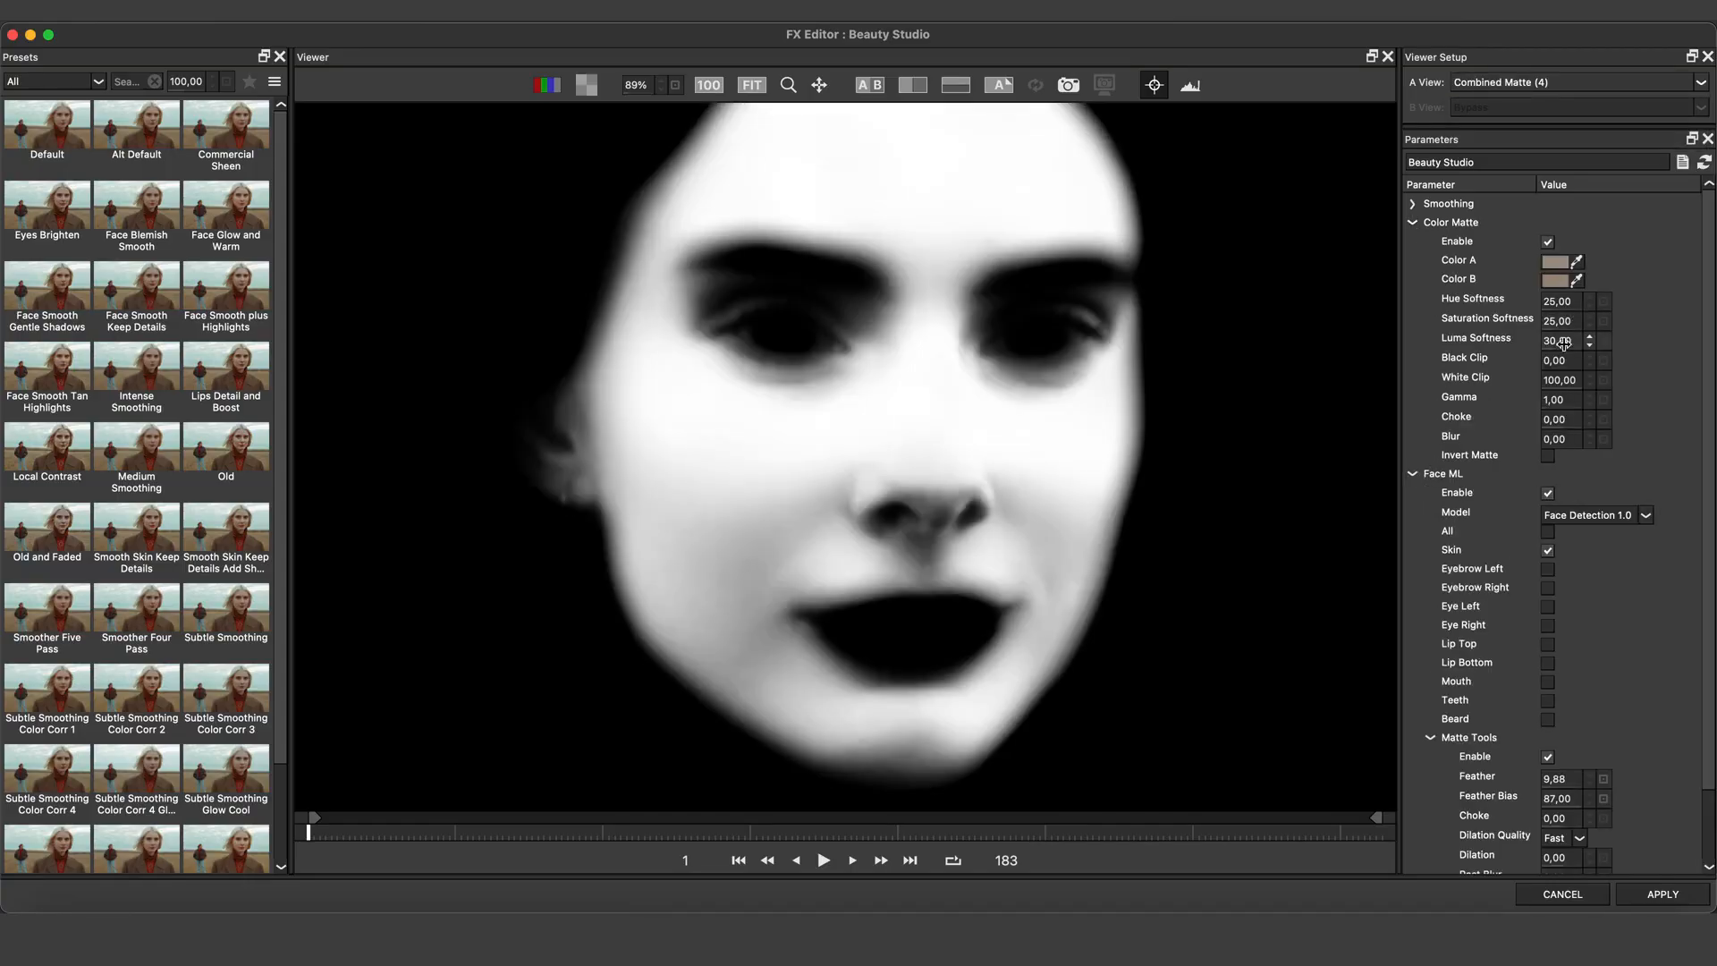
left_click_drag(1569, 344, 1559, 410)
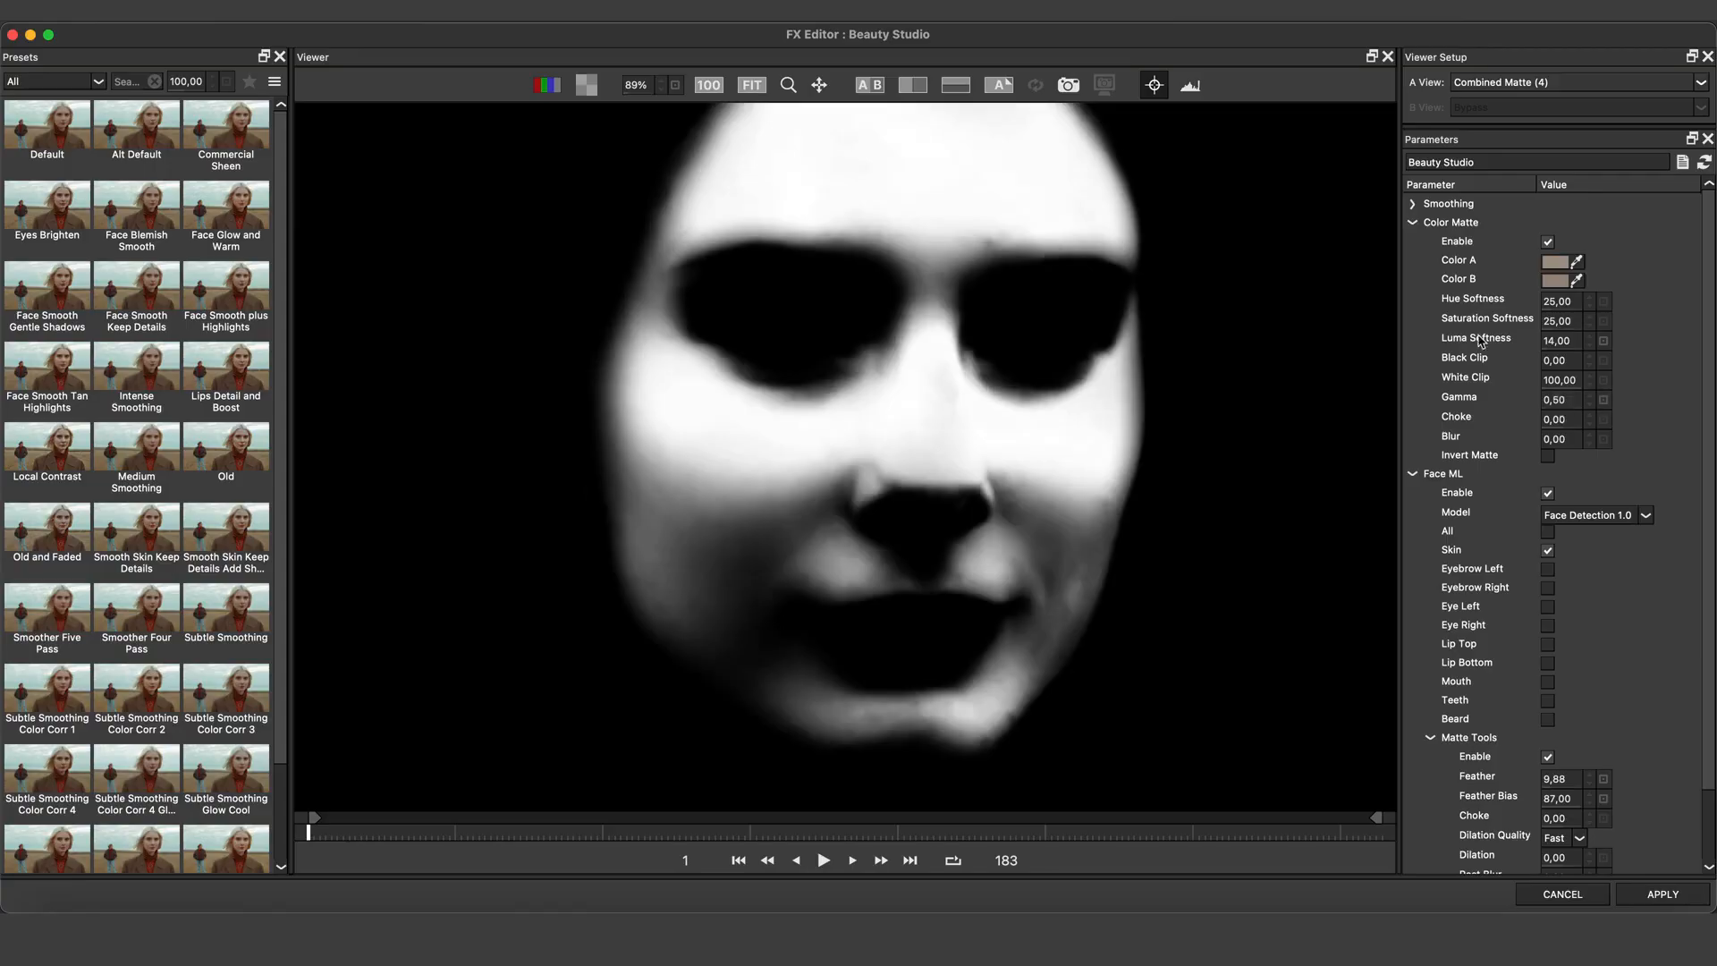
Switch the A view back to Output and compare the result in split-wipe view
left_click(1538, 82)
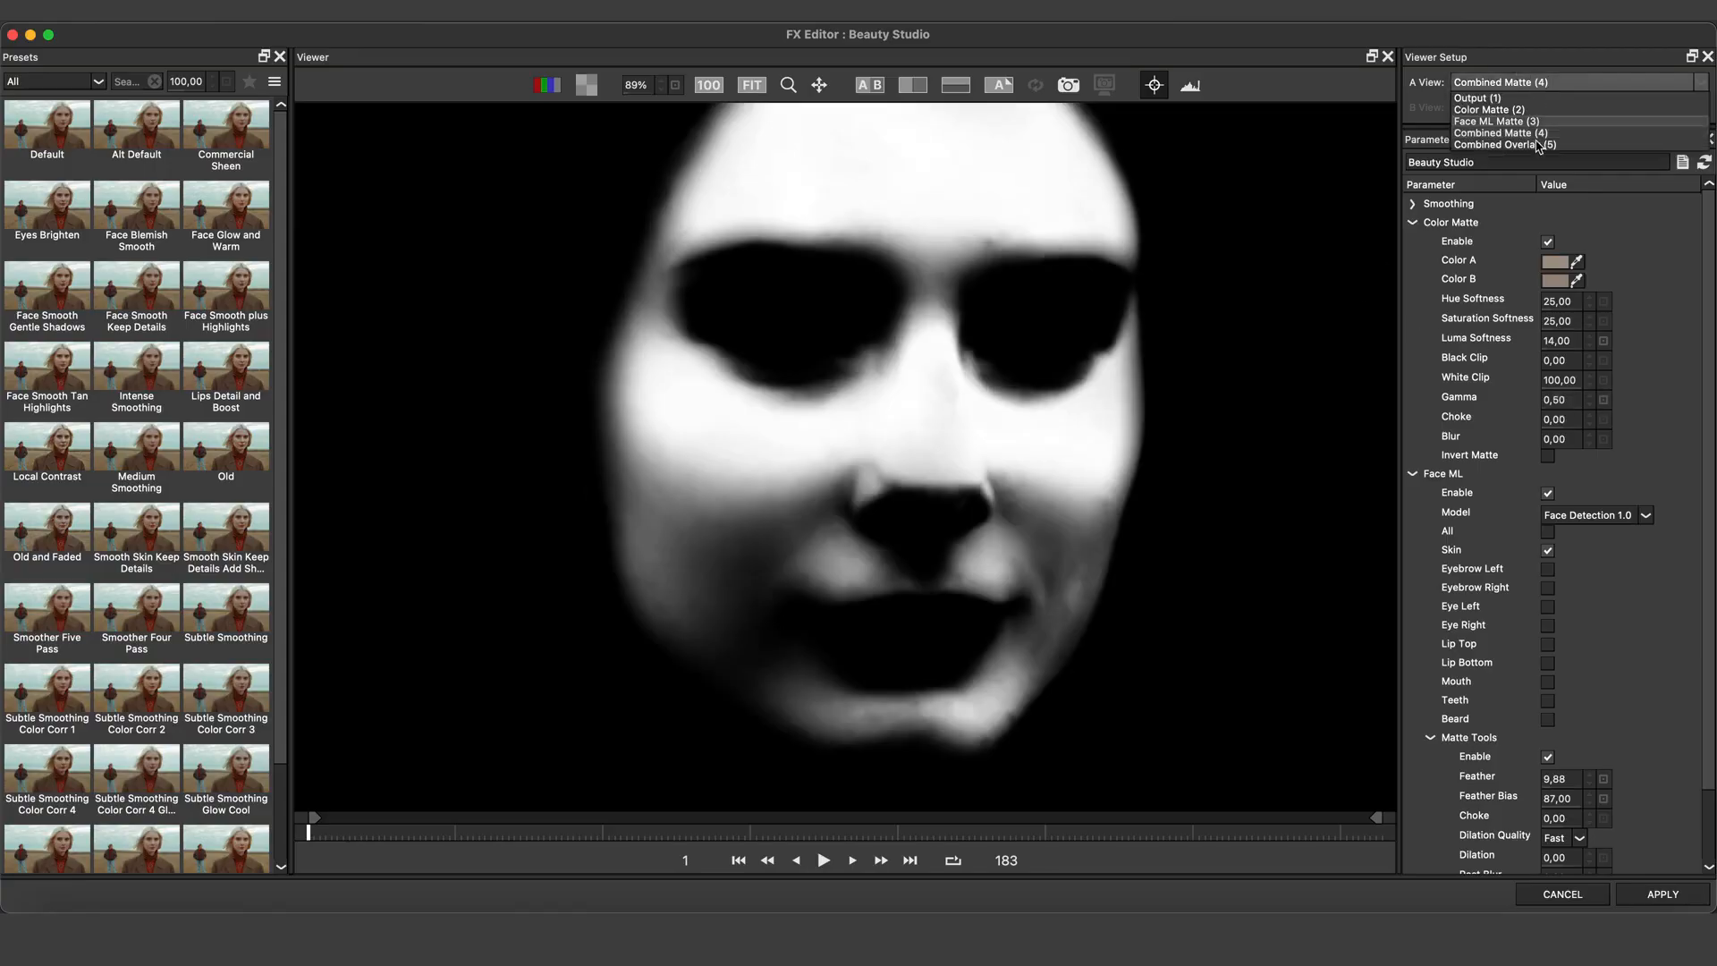
left_click(1537, 99)
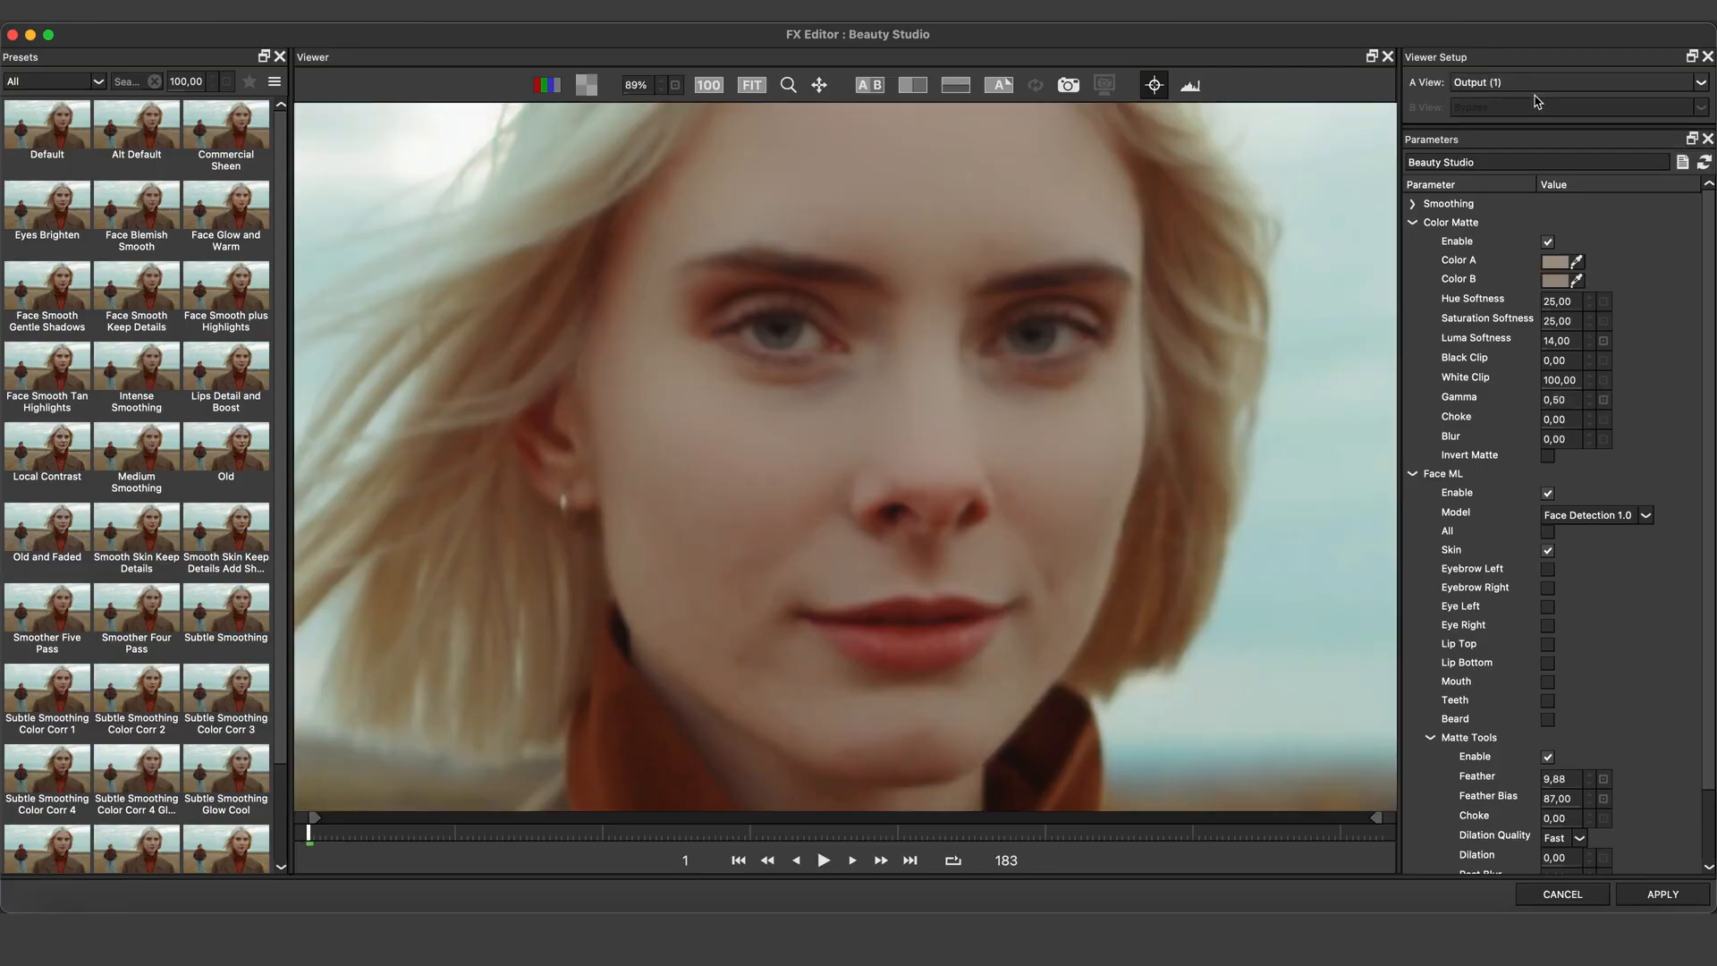
left_click(913, 85)
mouse_move(514, 345)
left_mouse_down()
mouse_move(1316, 348)
mouse_move(490, 367)
left_mouse_up()
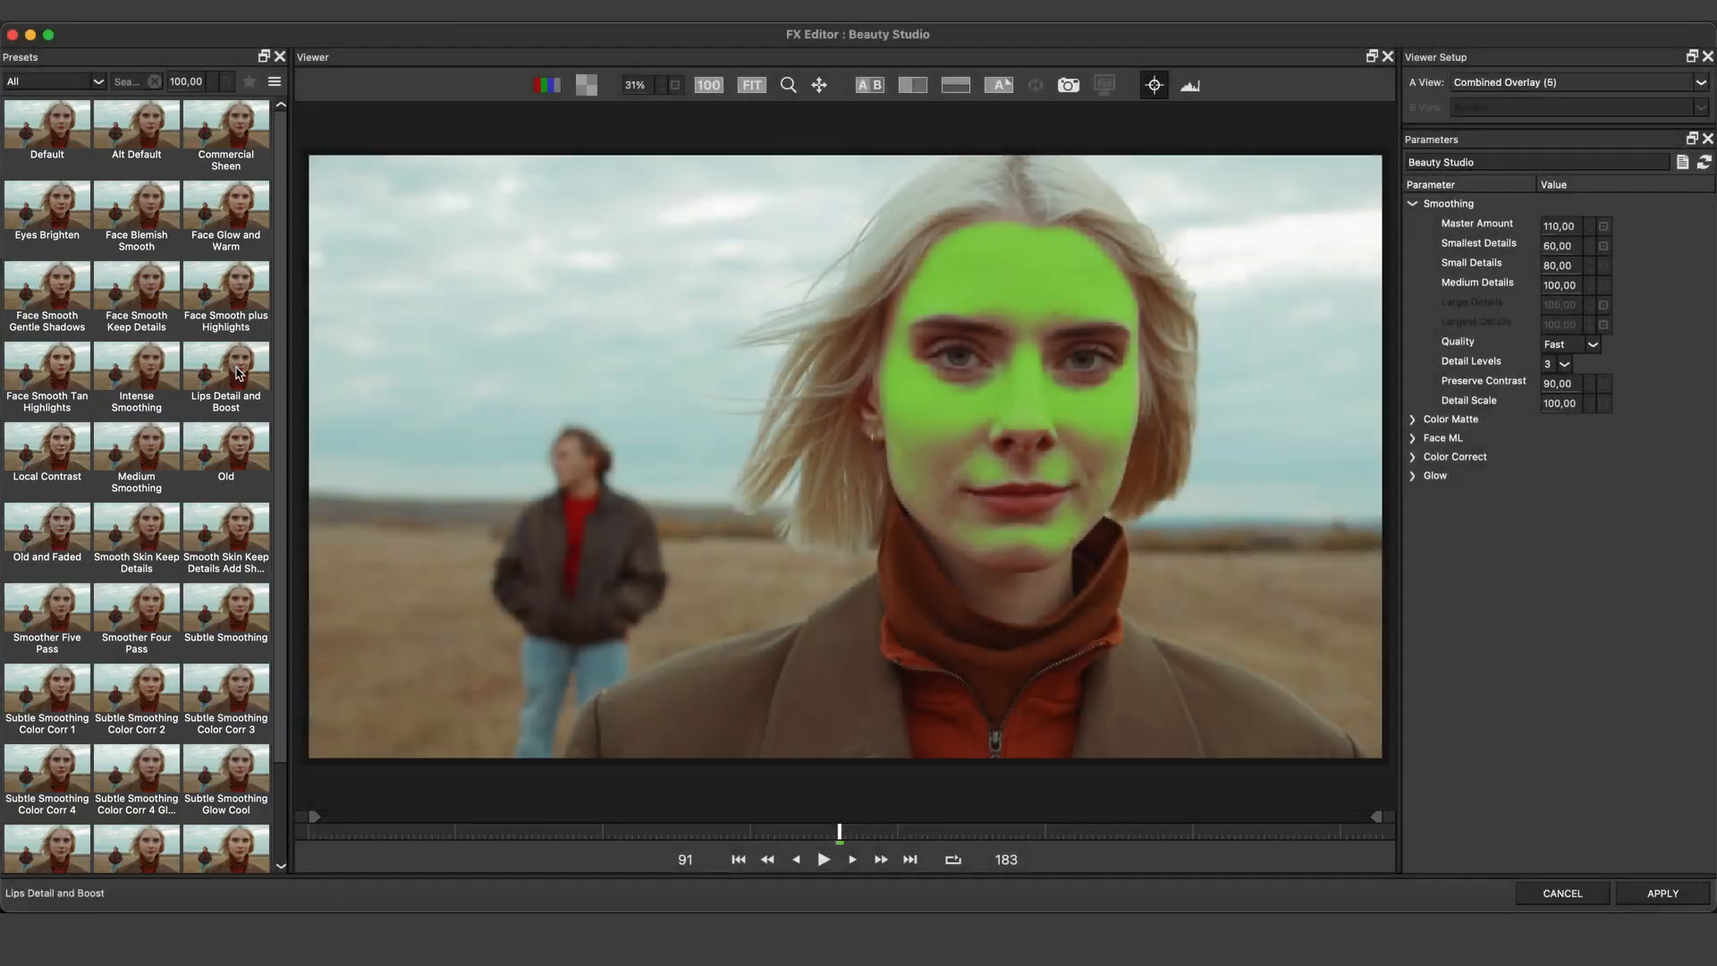
Preview the Lips Detail and Boost, Eyes Brighten, Face Blemish Smooth, Face Glow and Warm and Face Smooth Keep Details presets
left_click(239, 372)
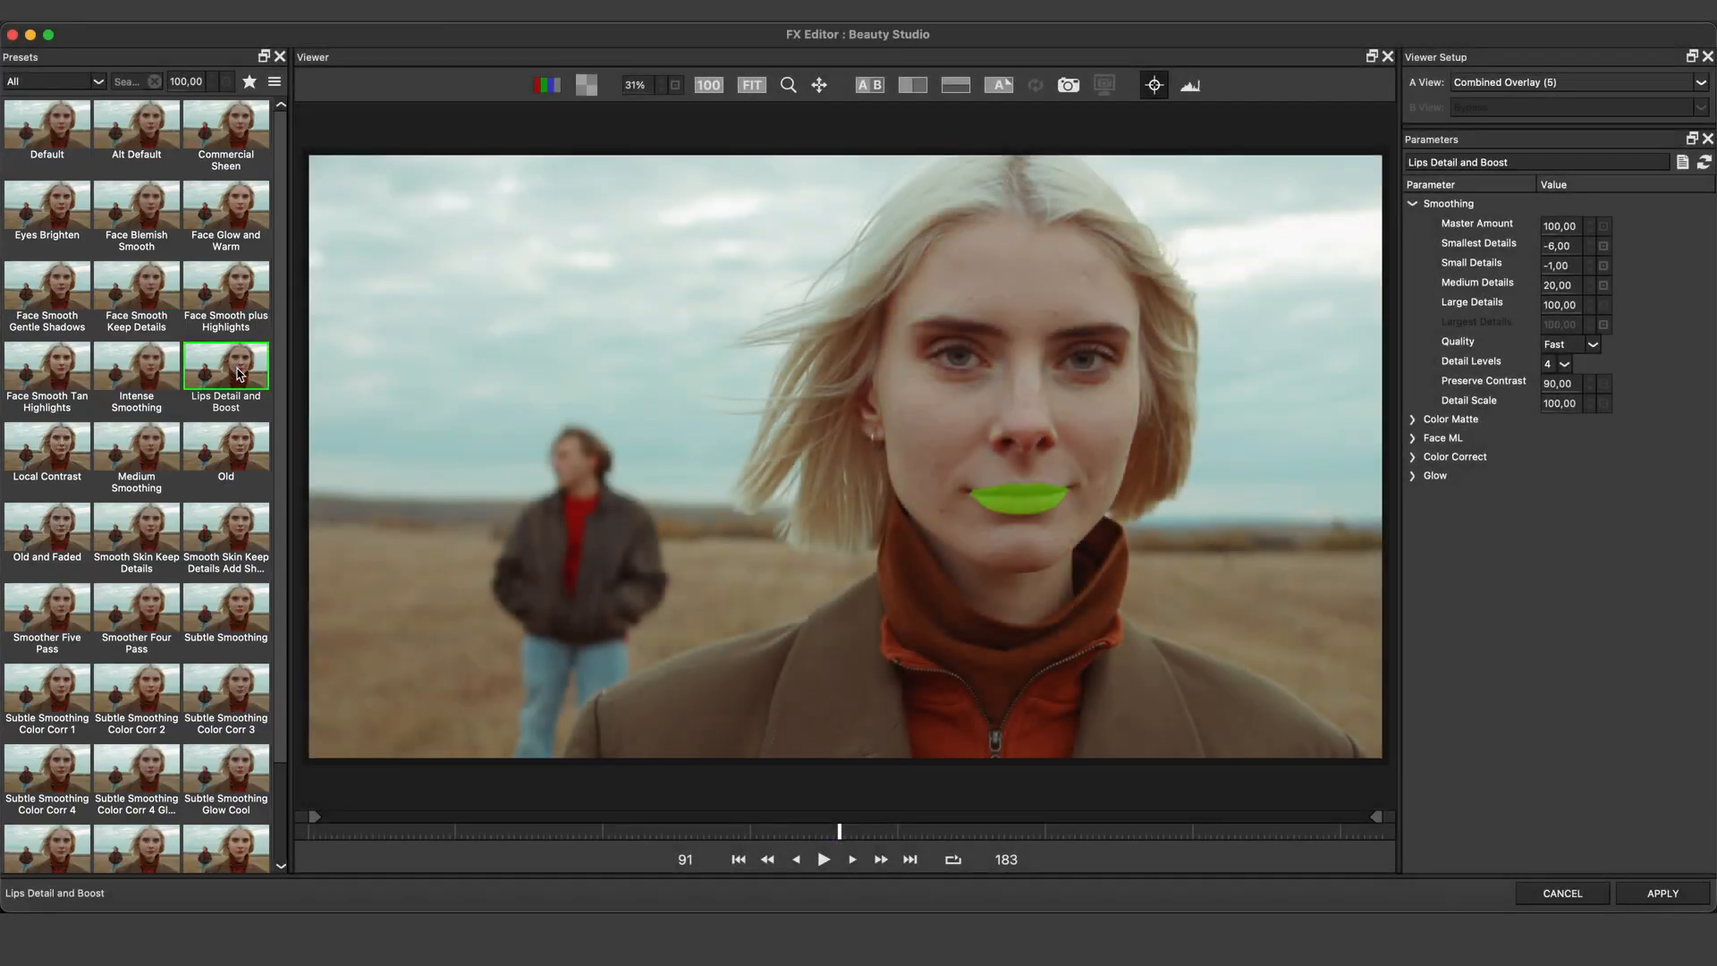
left_click(62, 224)
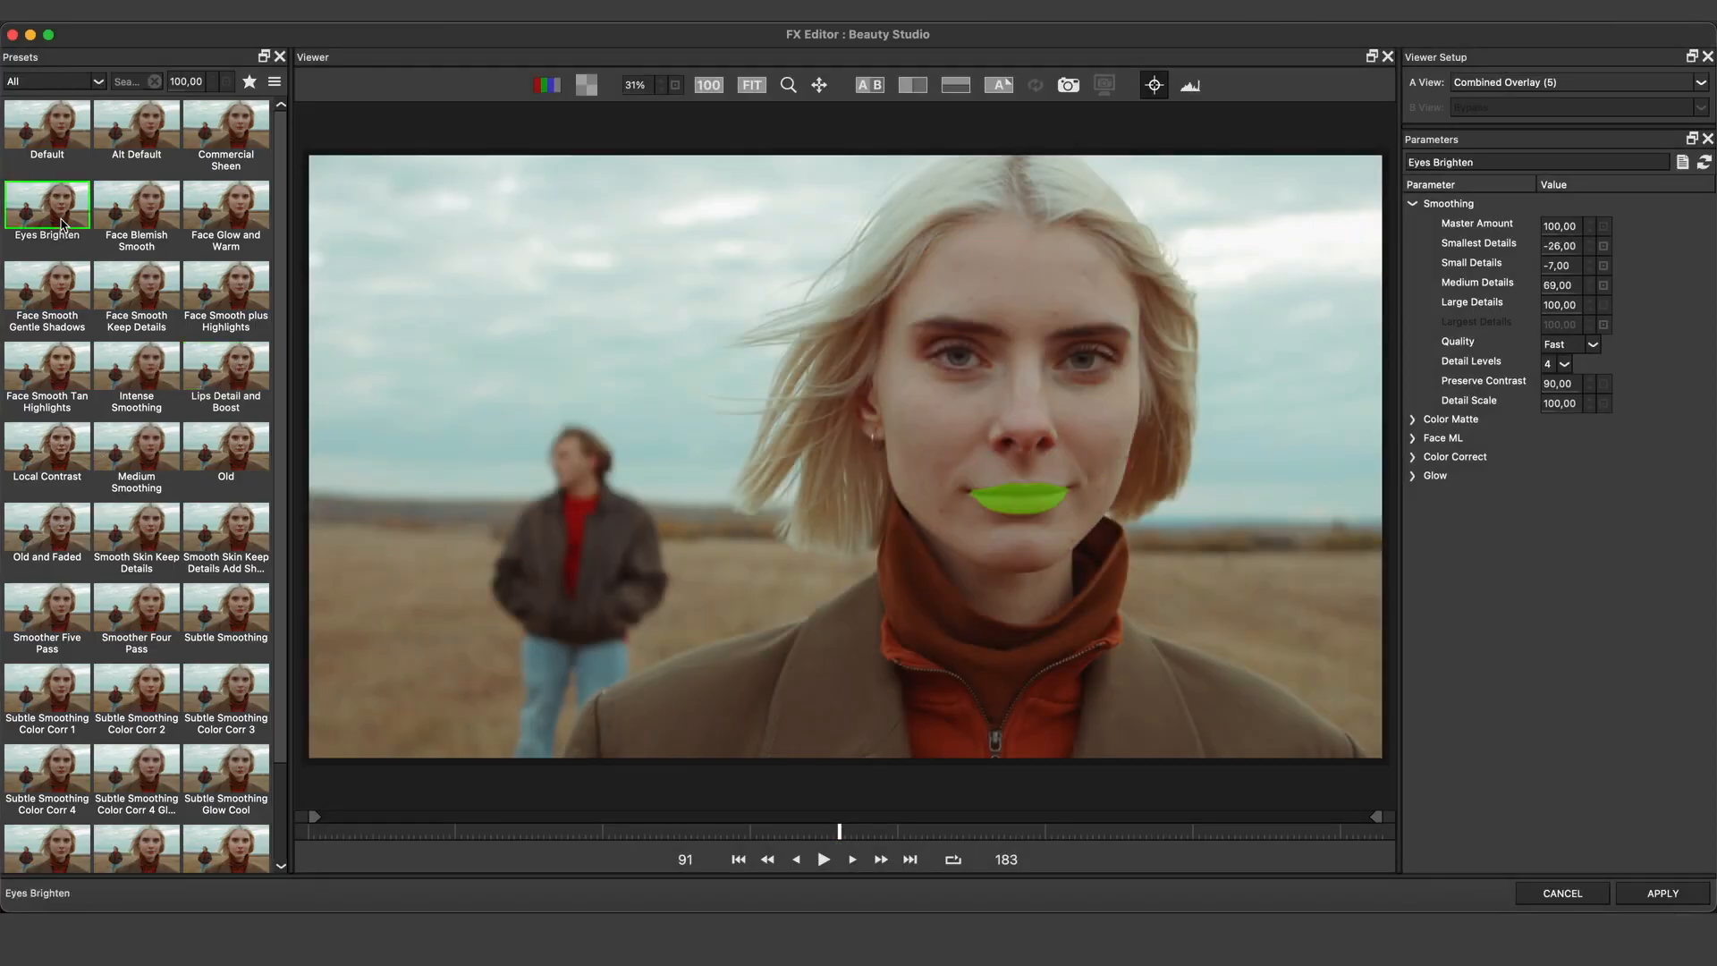
left_click(132, 215)
left_click(226, 204)
left_click(243, 279)
left_click(150, 291)
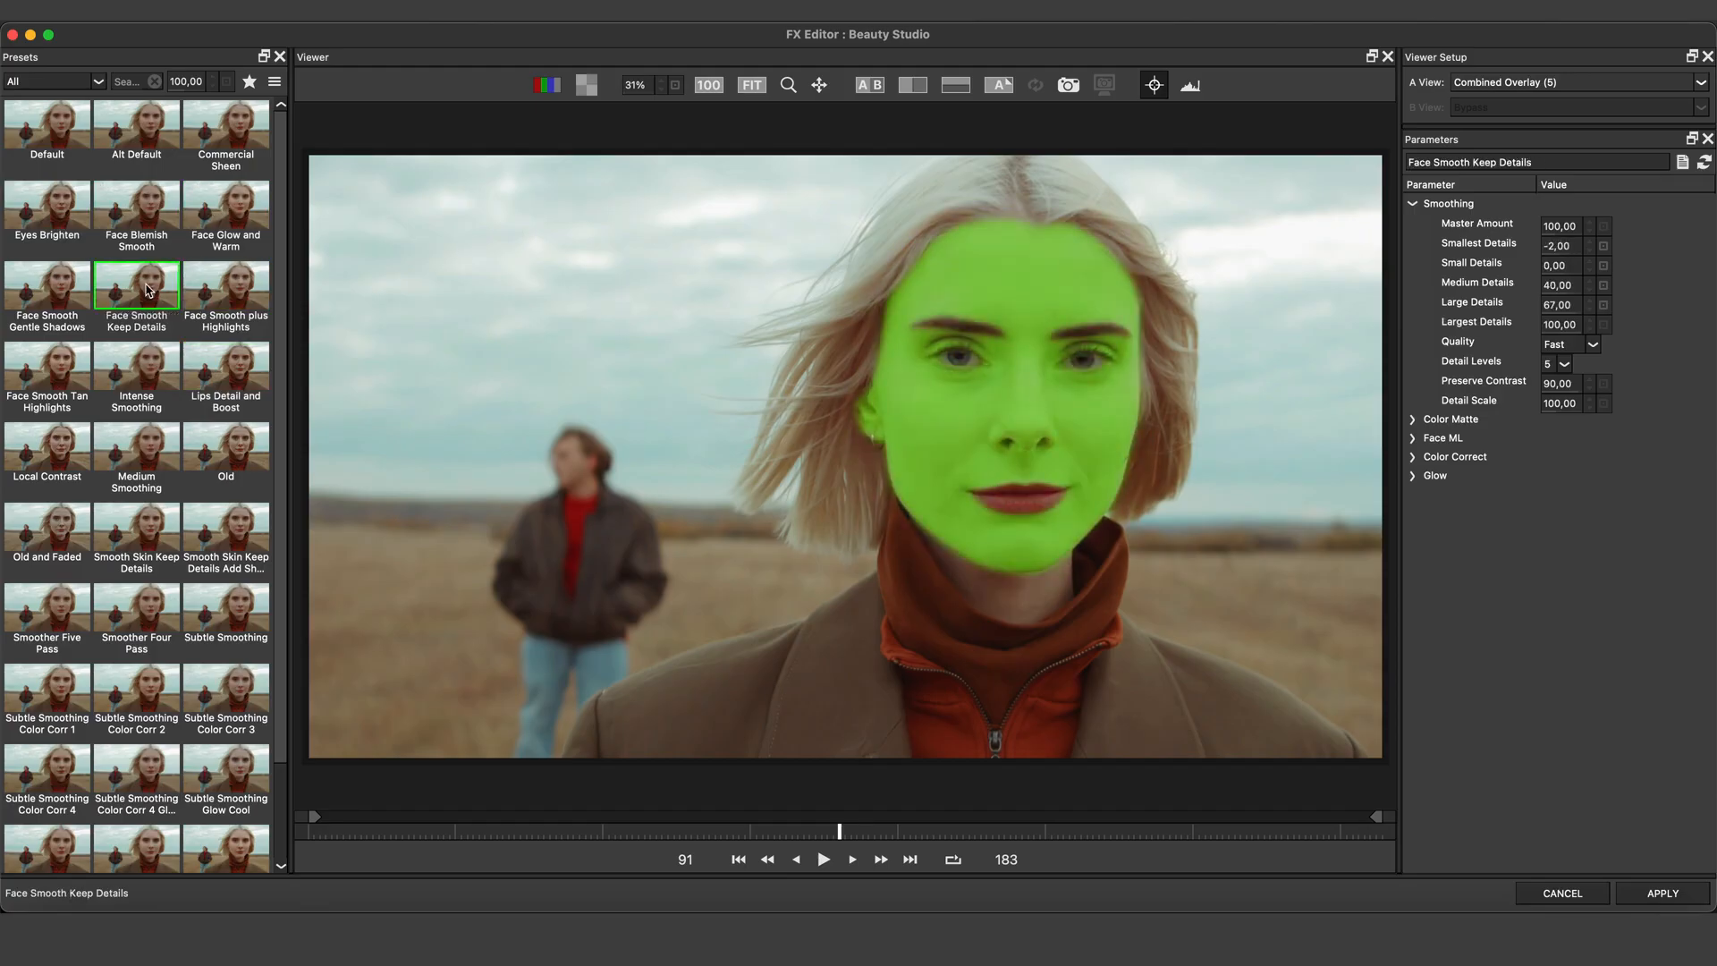
left_click(255, 387)
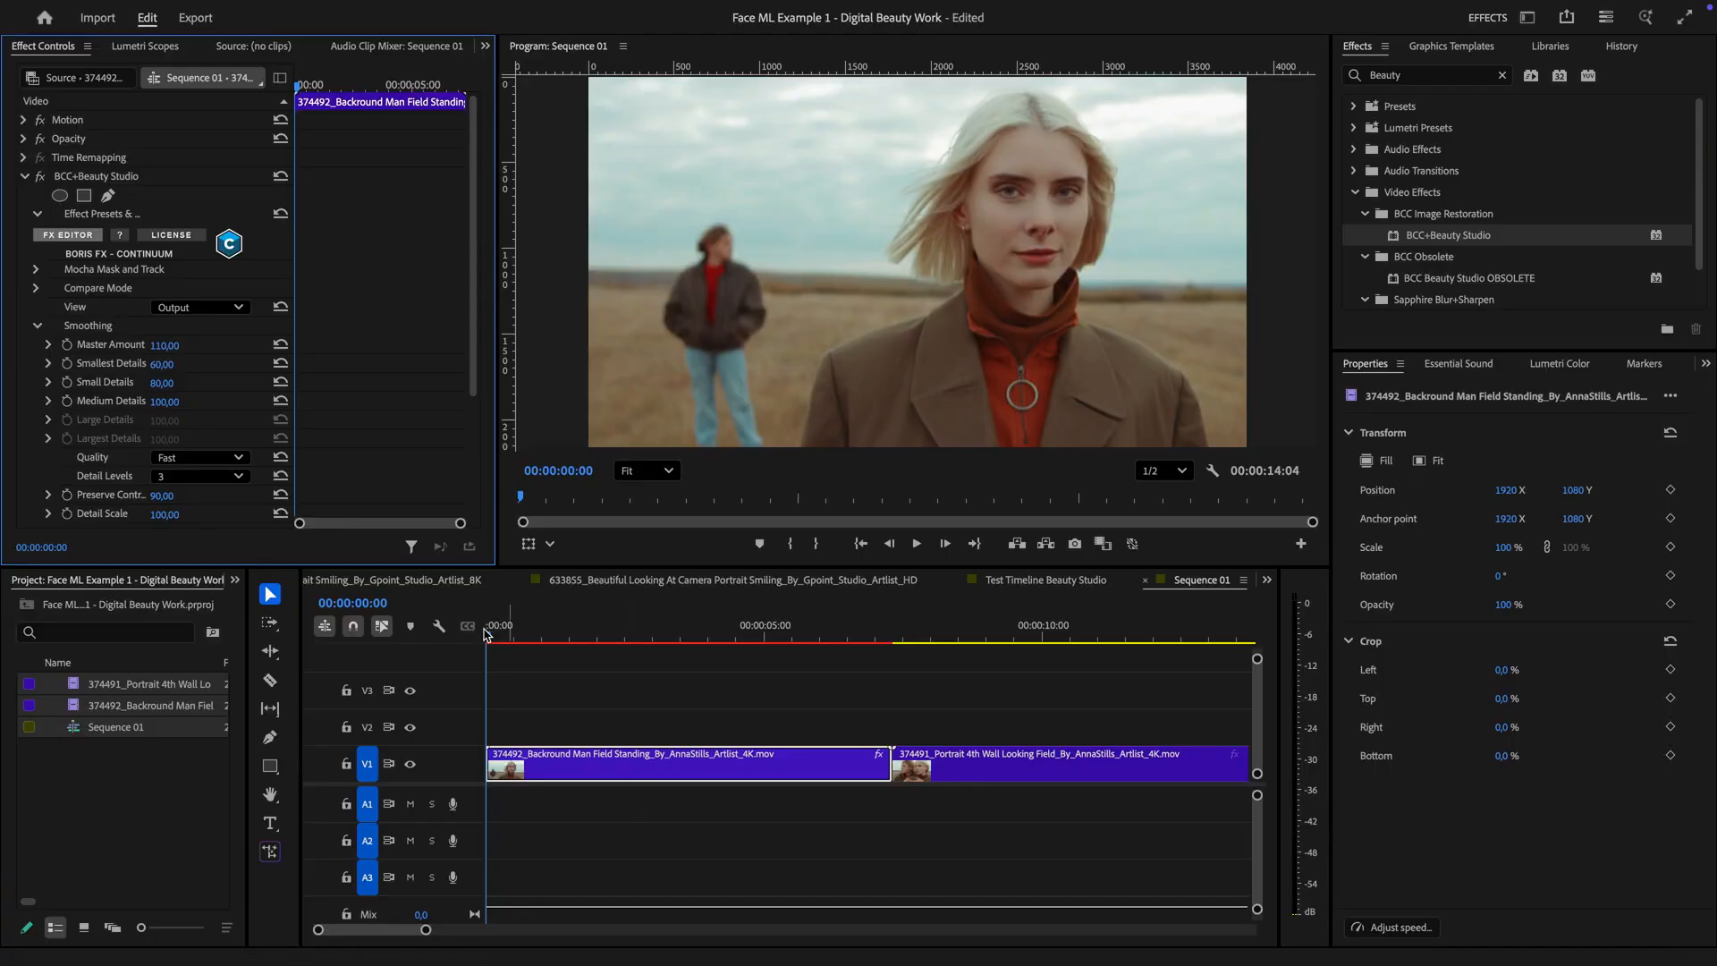
Copy the BCC Beauty Studio effect from the first clip and paste it onto the second clip in the timeline
left_click_drag(508, 635, 945, 649)
left_click(133, 177)
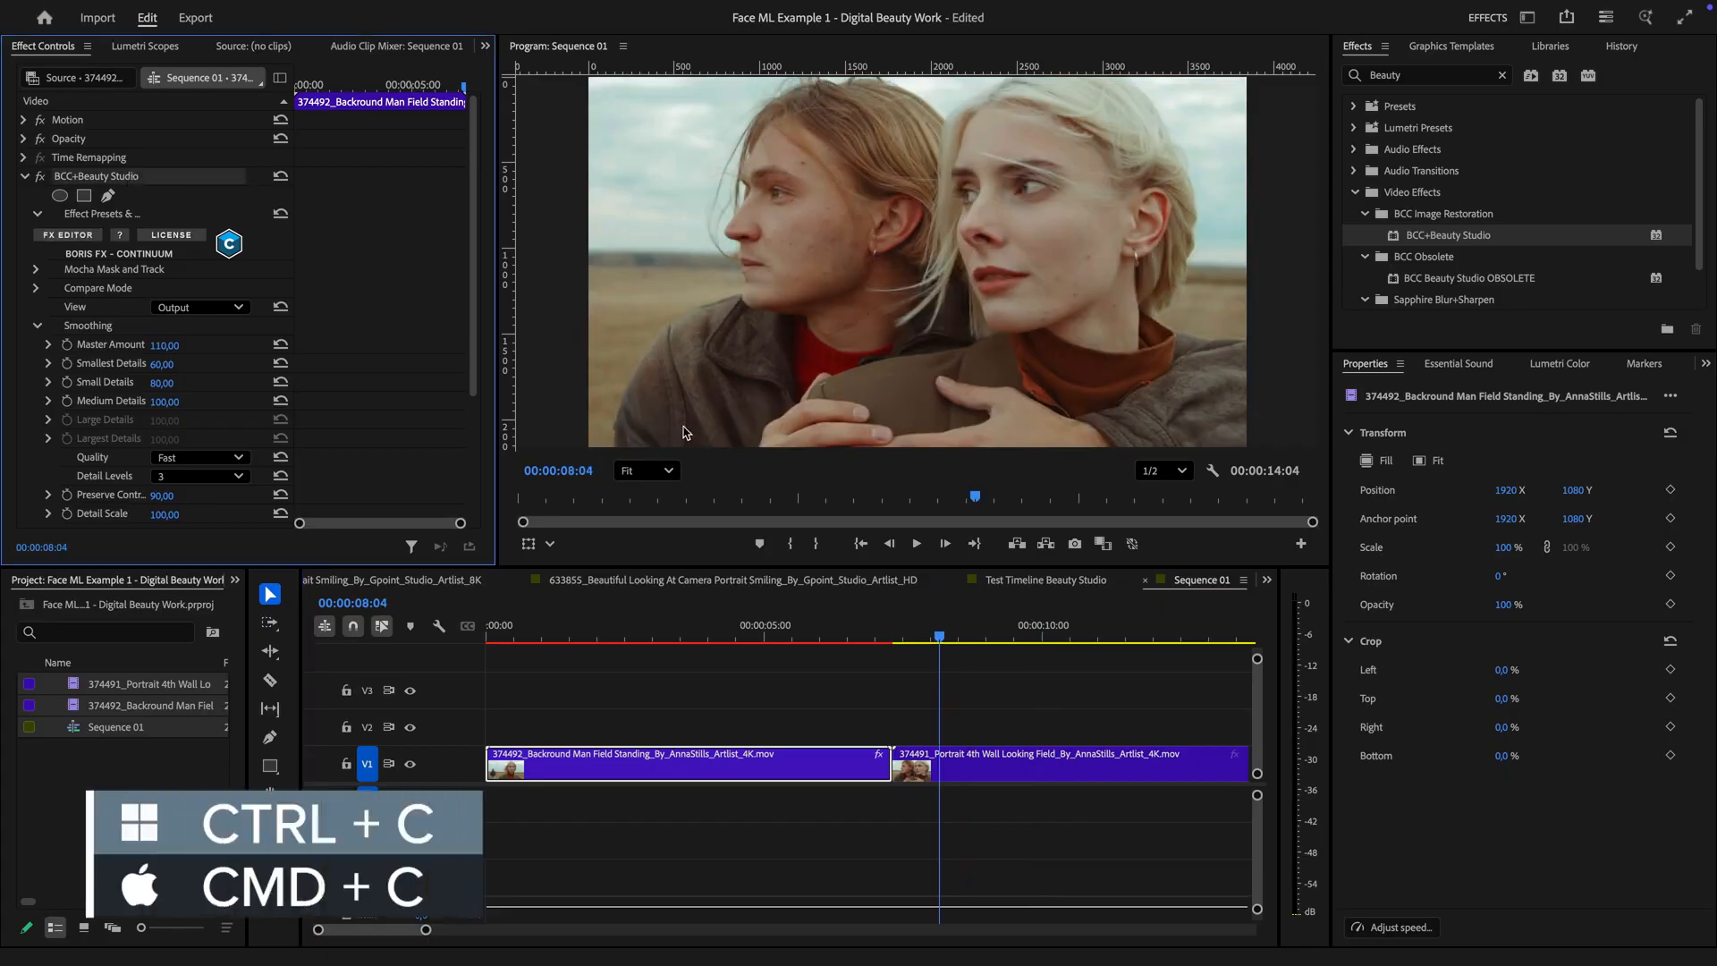
left_click(1022, 758)
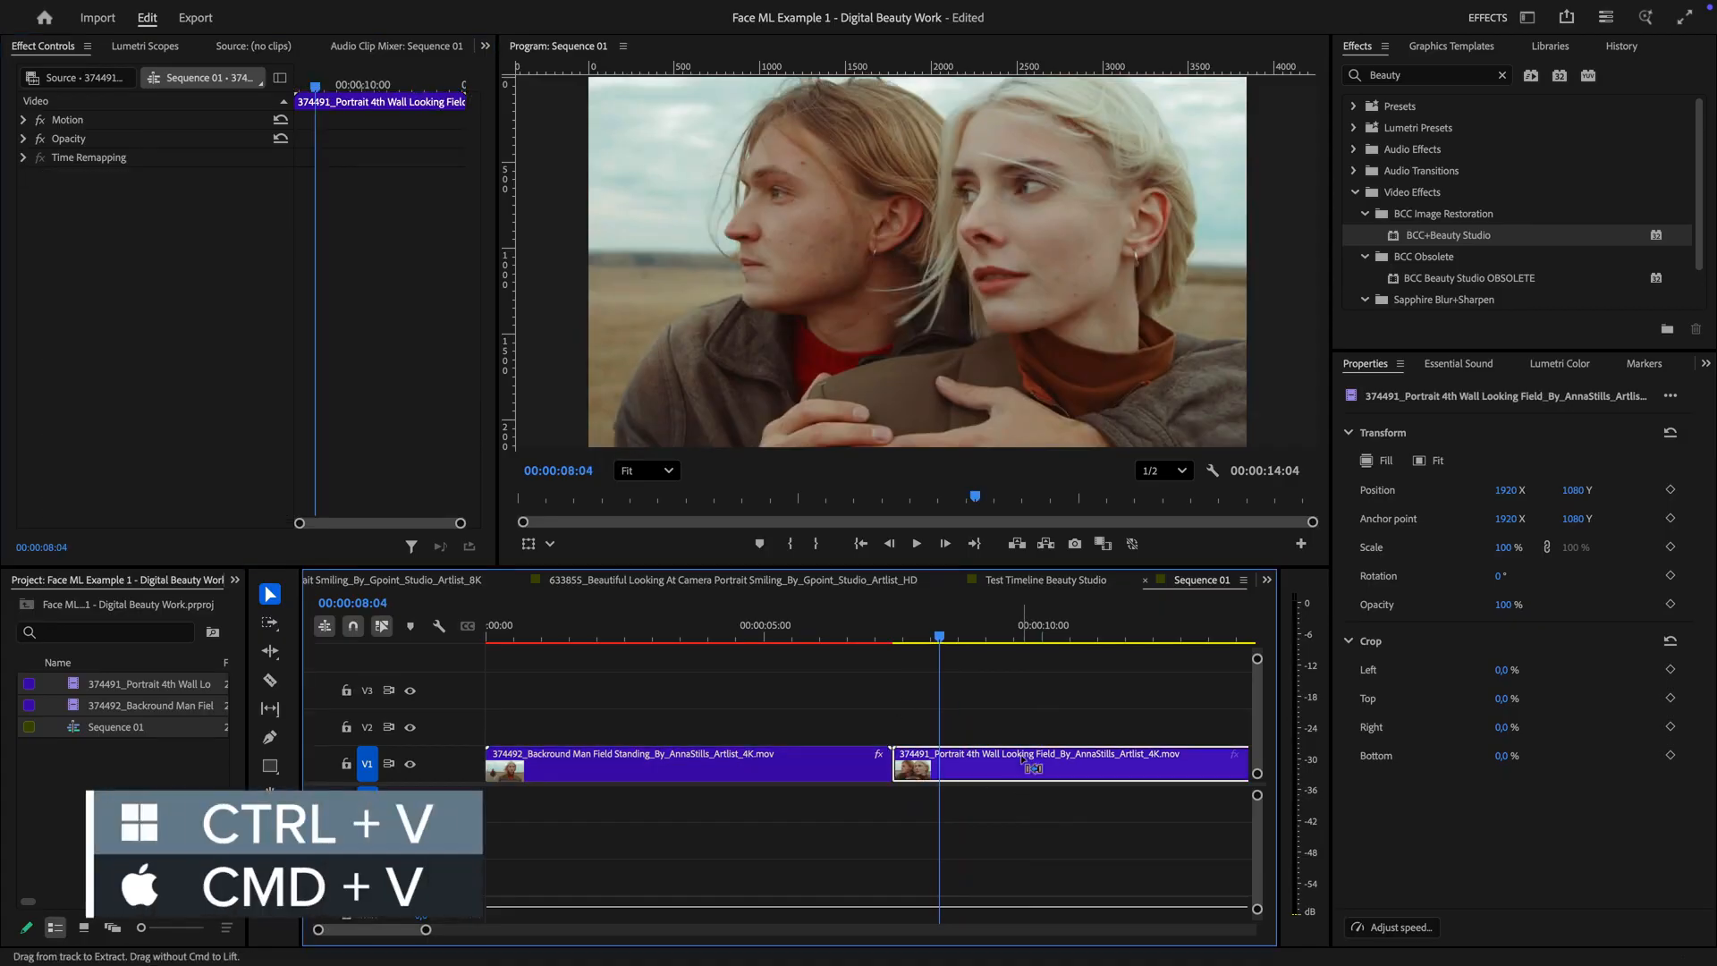
key("ctrl+v")
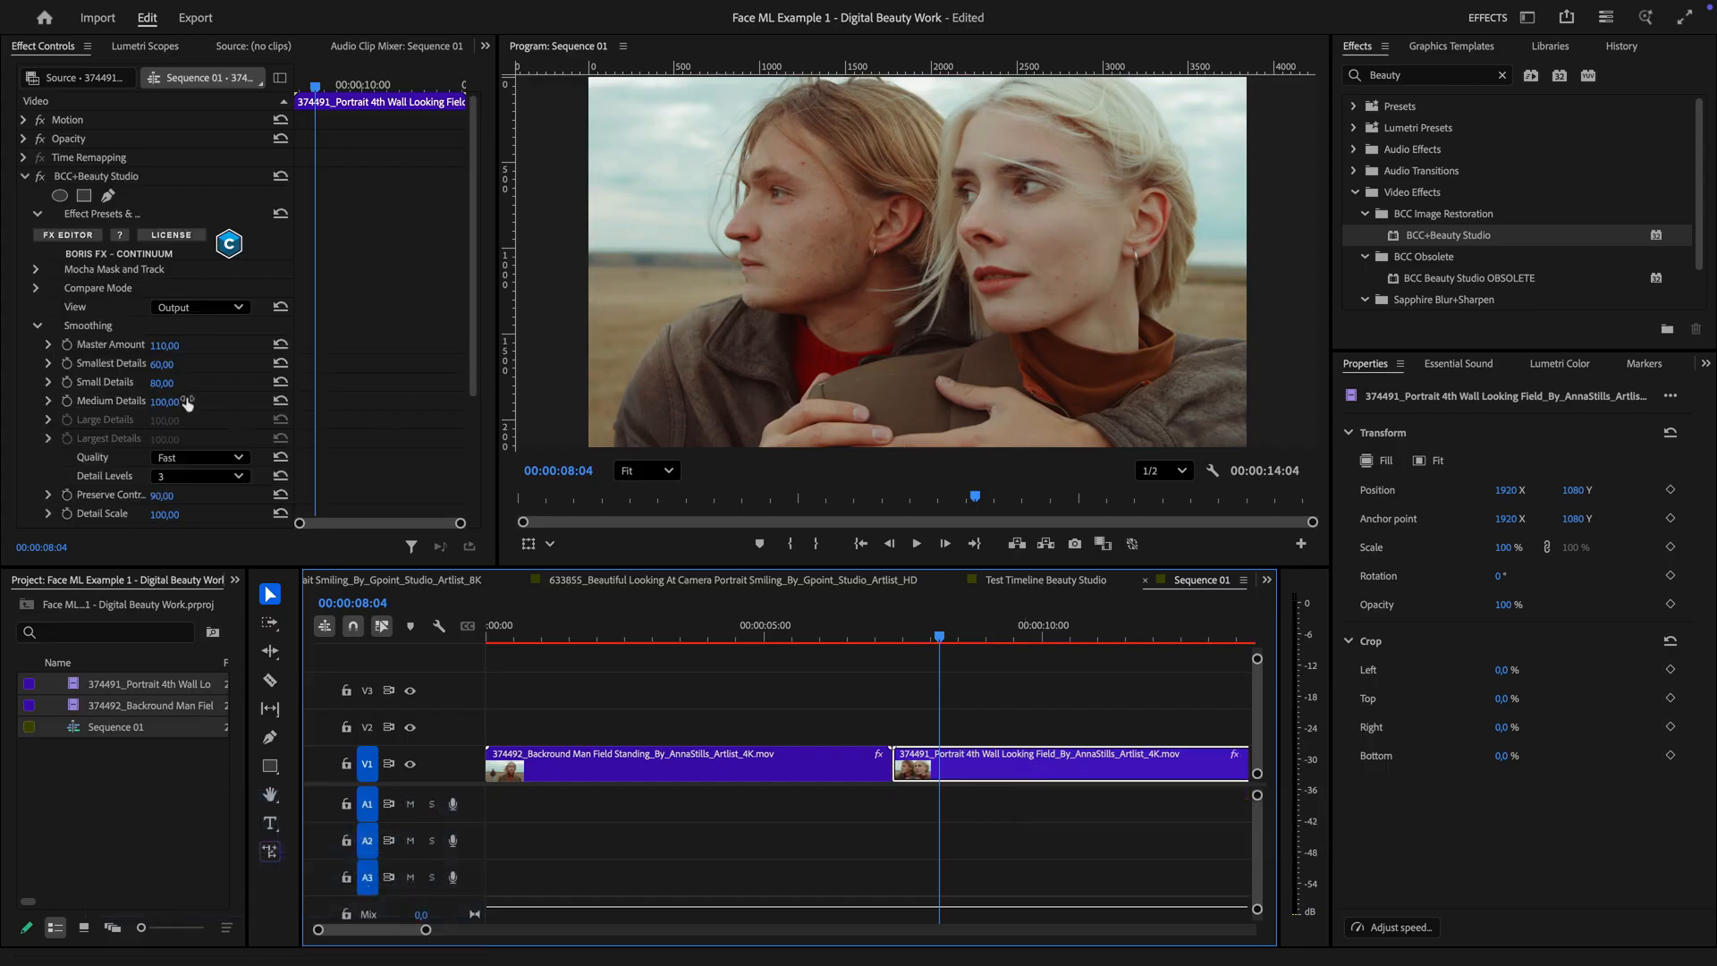
Set the pasted effect's View to Combined Overlay
left_click(236, 308)
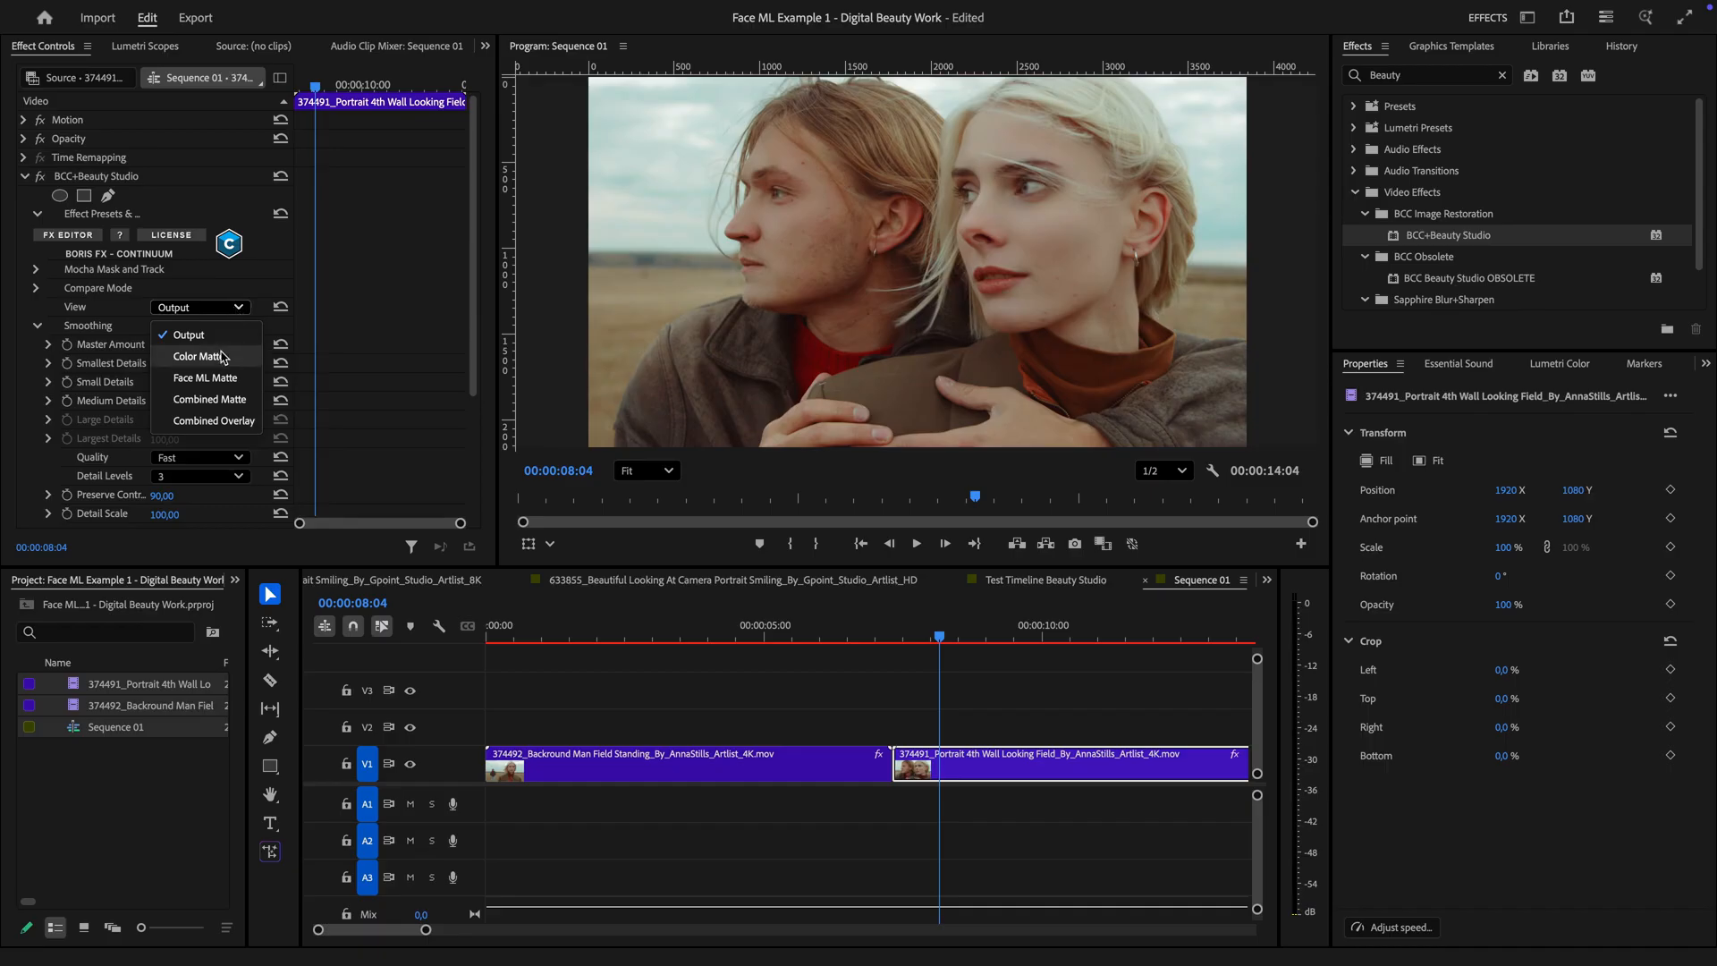
left_click(232, 421)
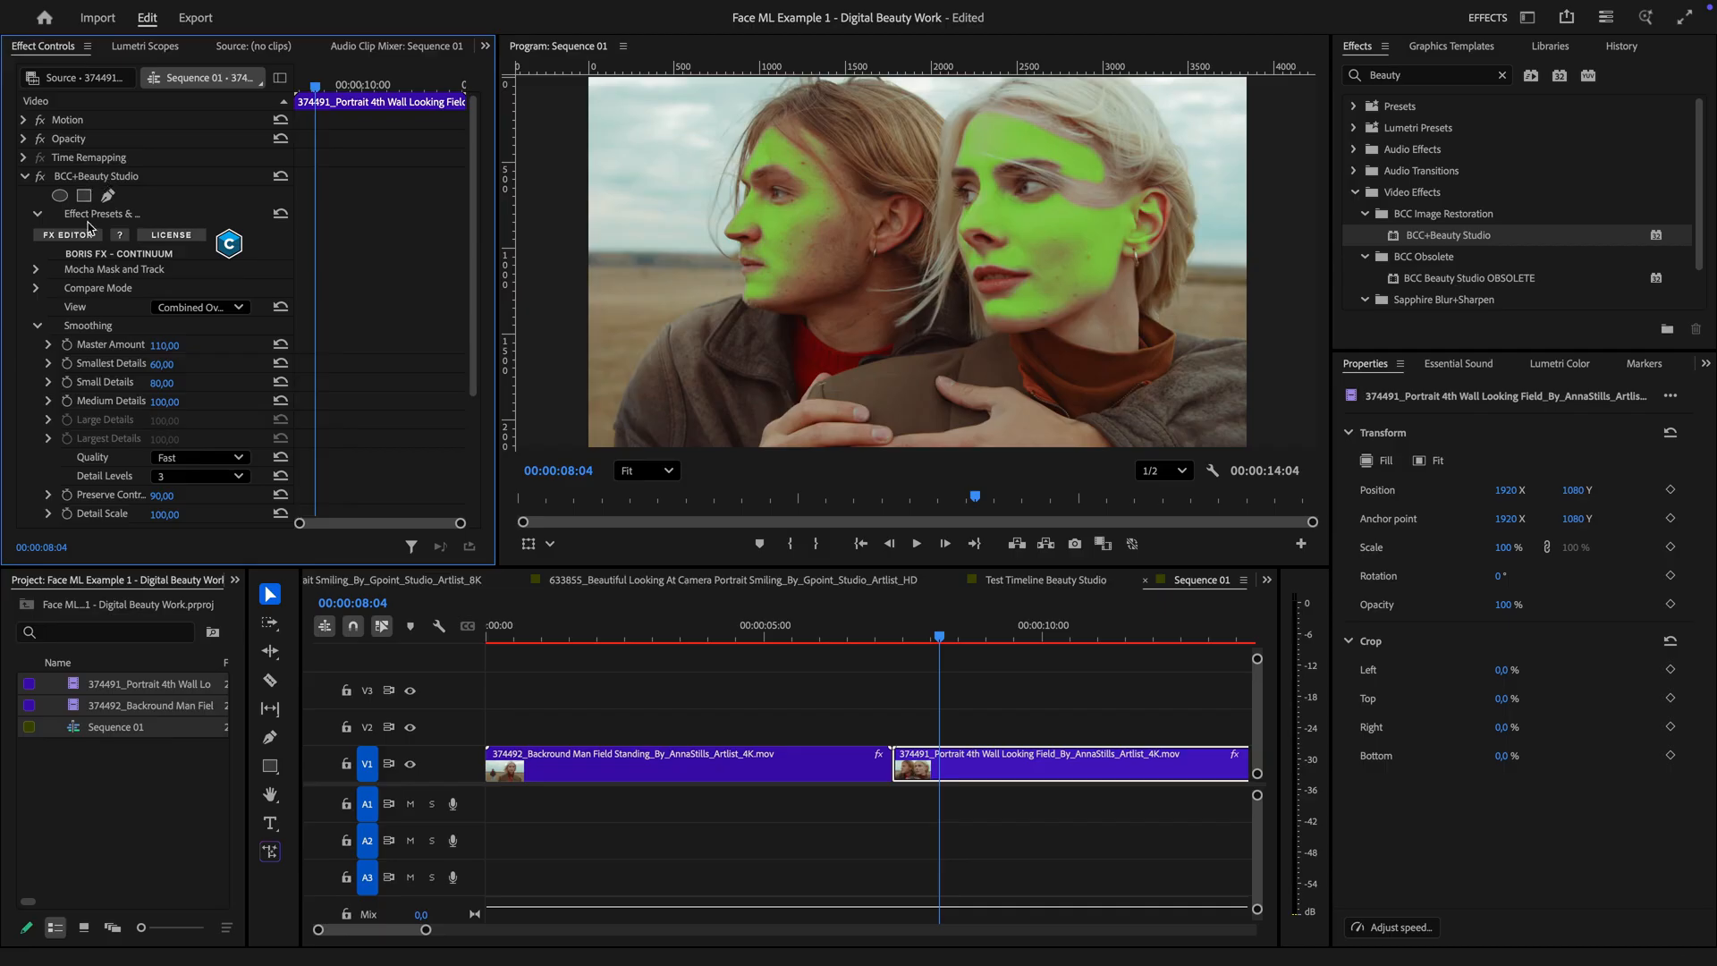
Open Mocha from the Beauty Studio effect, draw an ellipse mask around the woman's face and track it forward
left_click(36, 270)
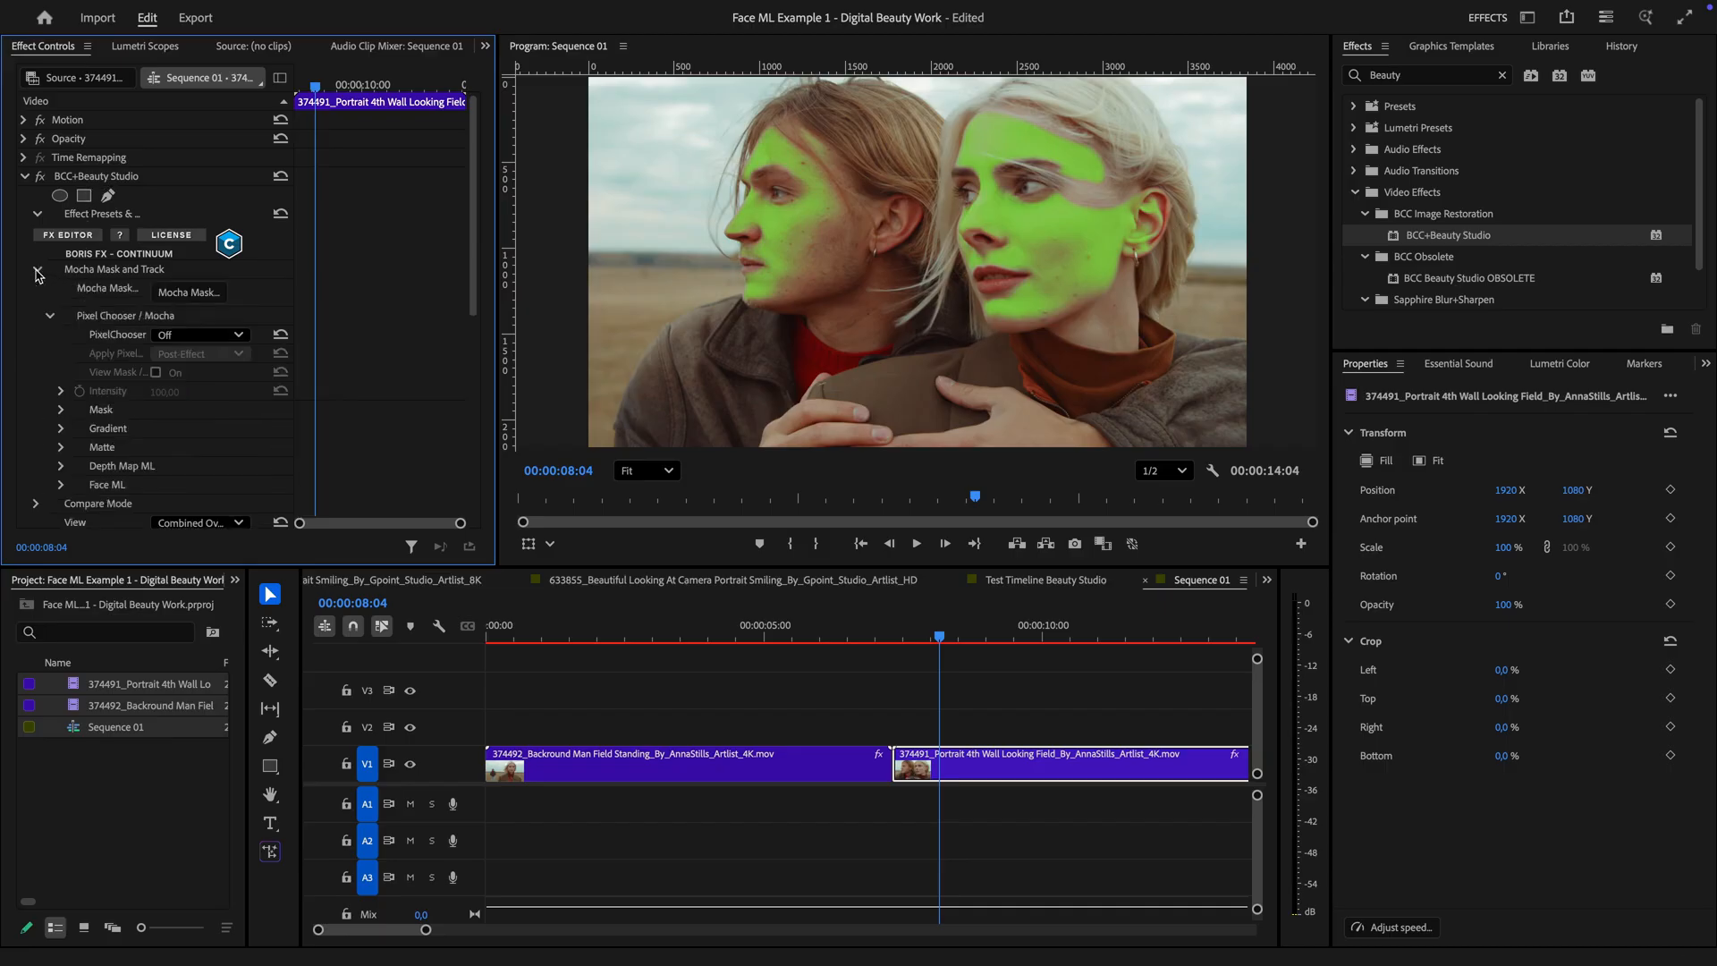
left_click(189, 295)
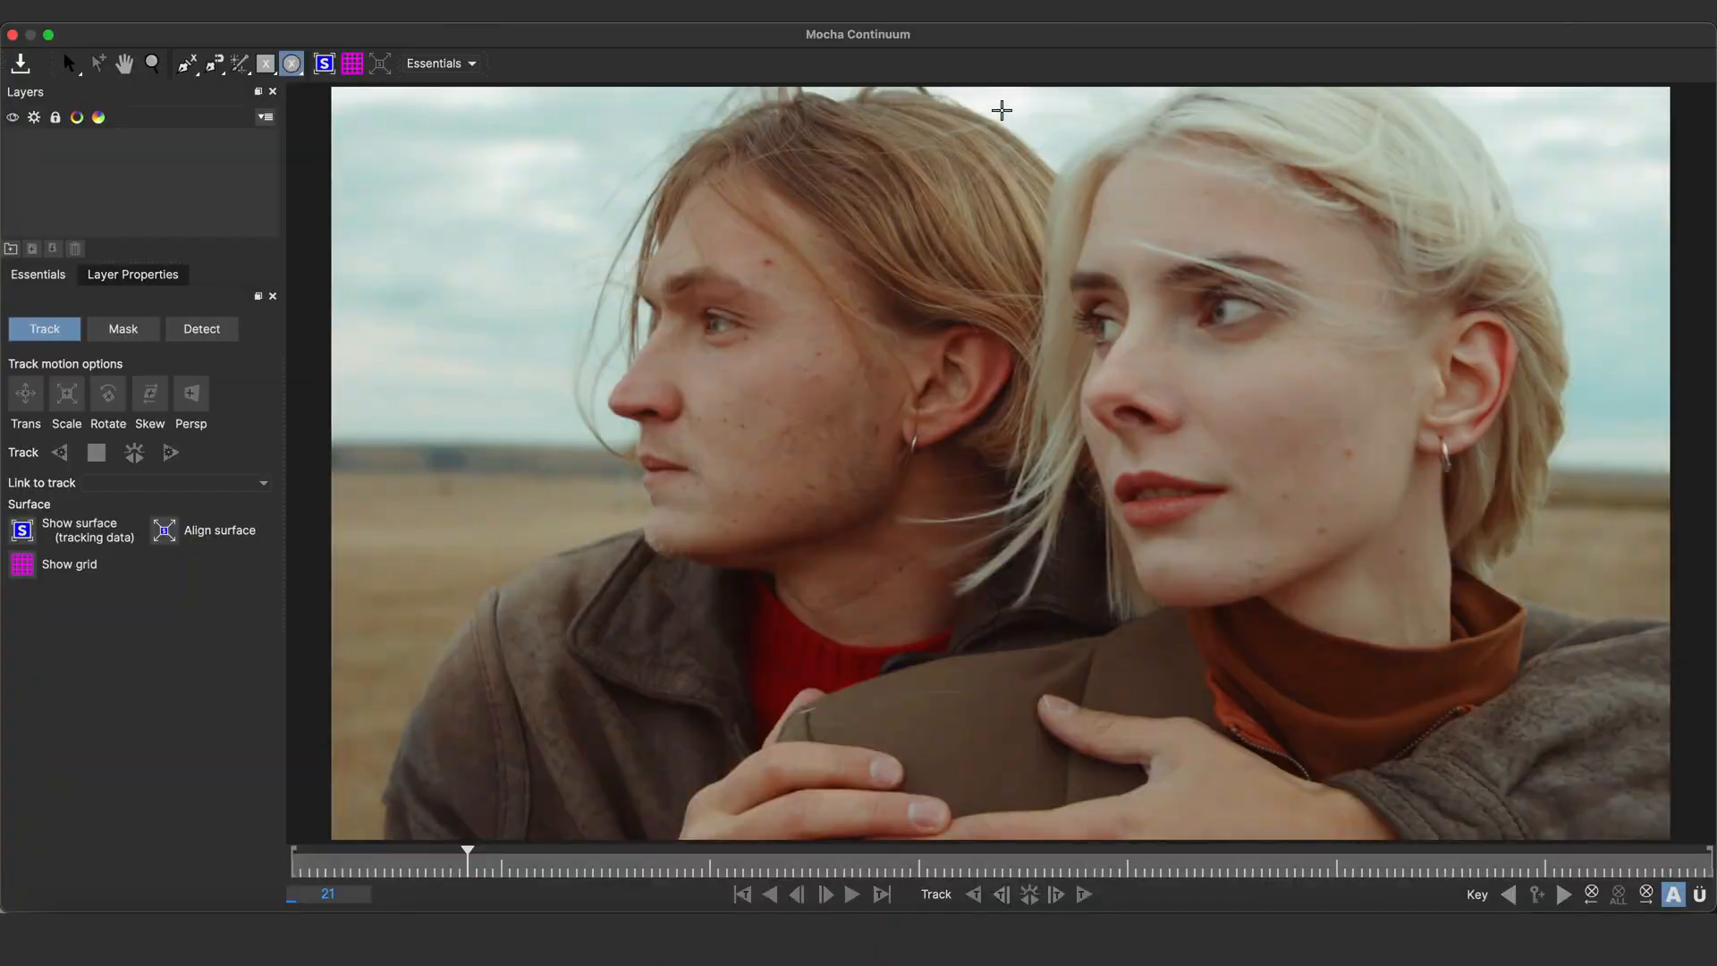
left_click_drag(1002, 109, 1450, 626)
left_click(1030, 895)
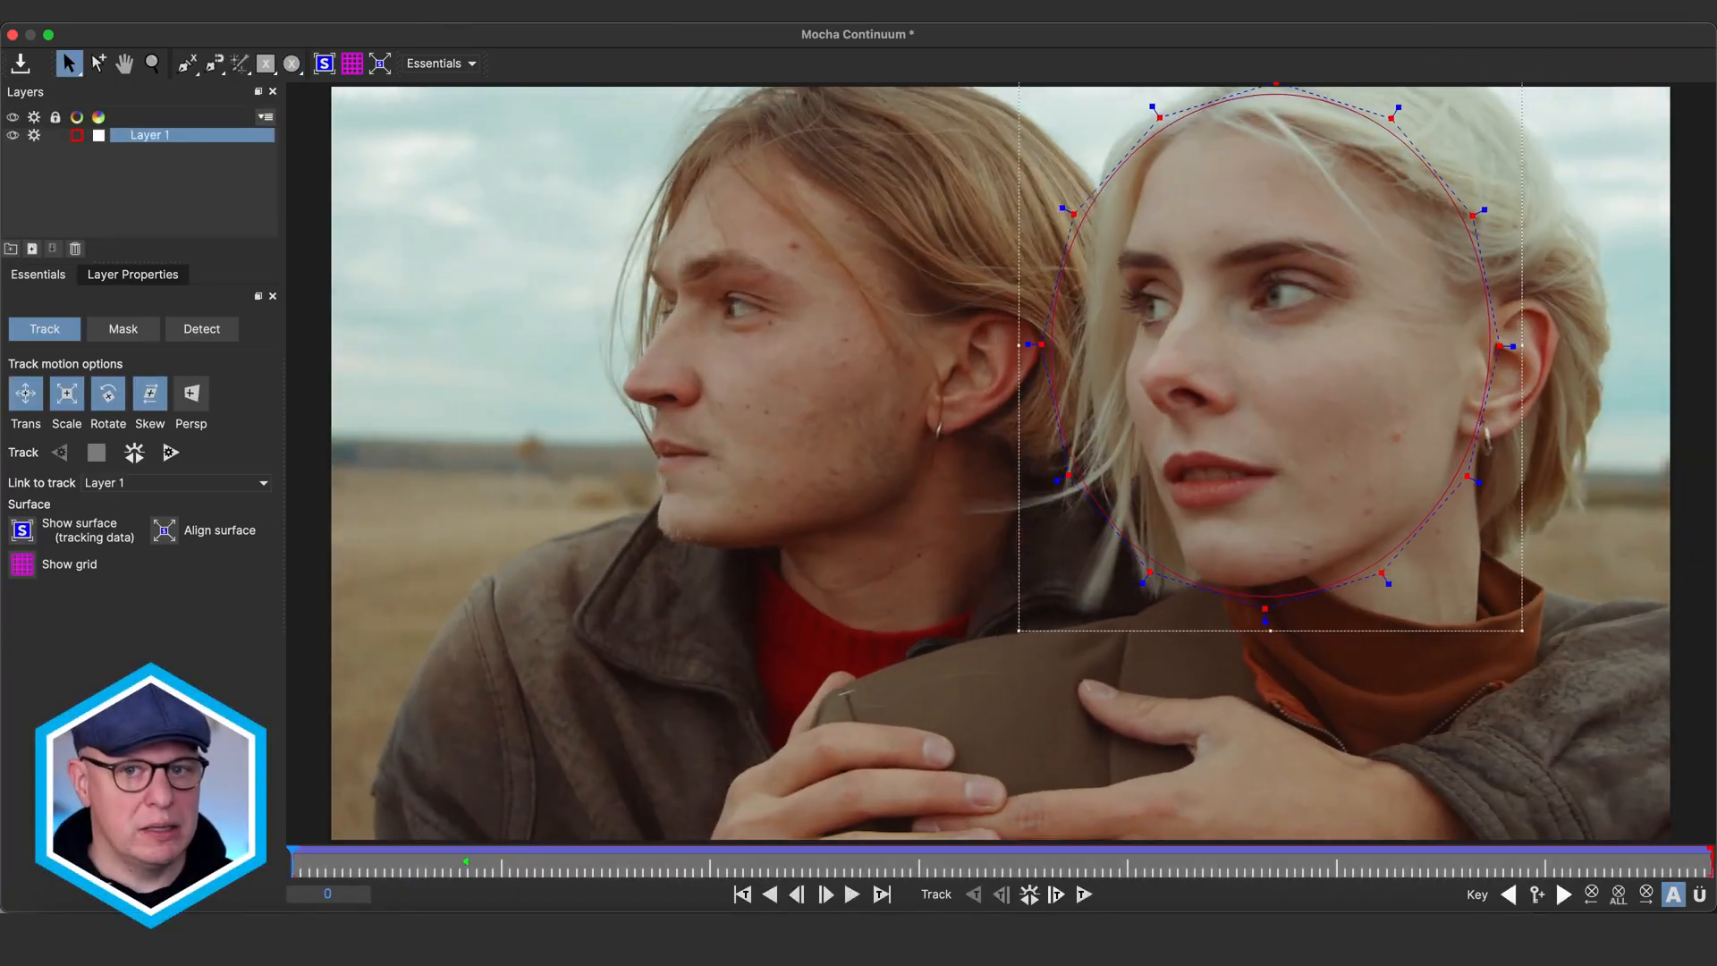
Adjust the ellipse's points on later frames to keep the mask fitted to the woman's face
left_click(464, 870)
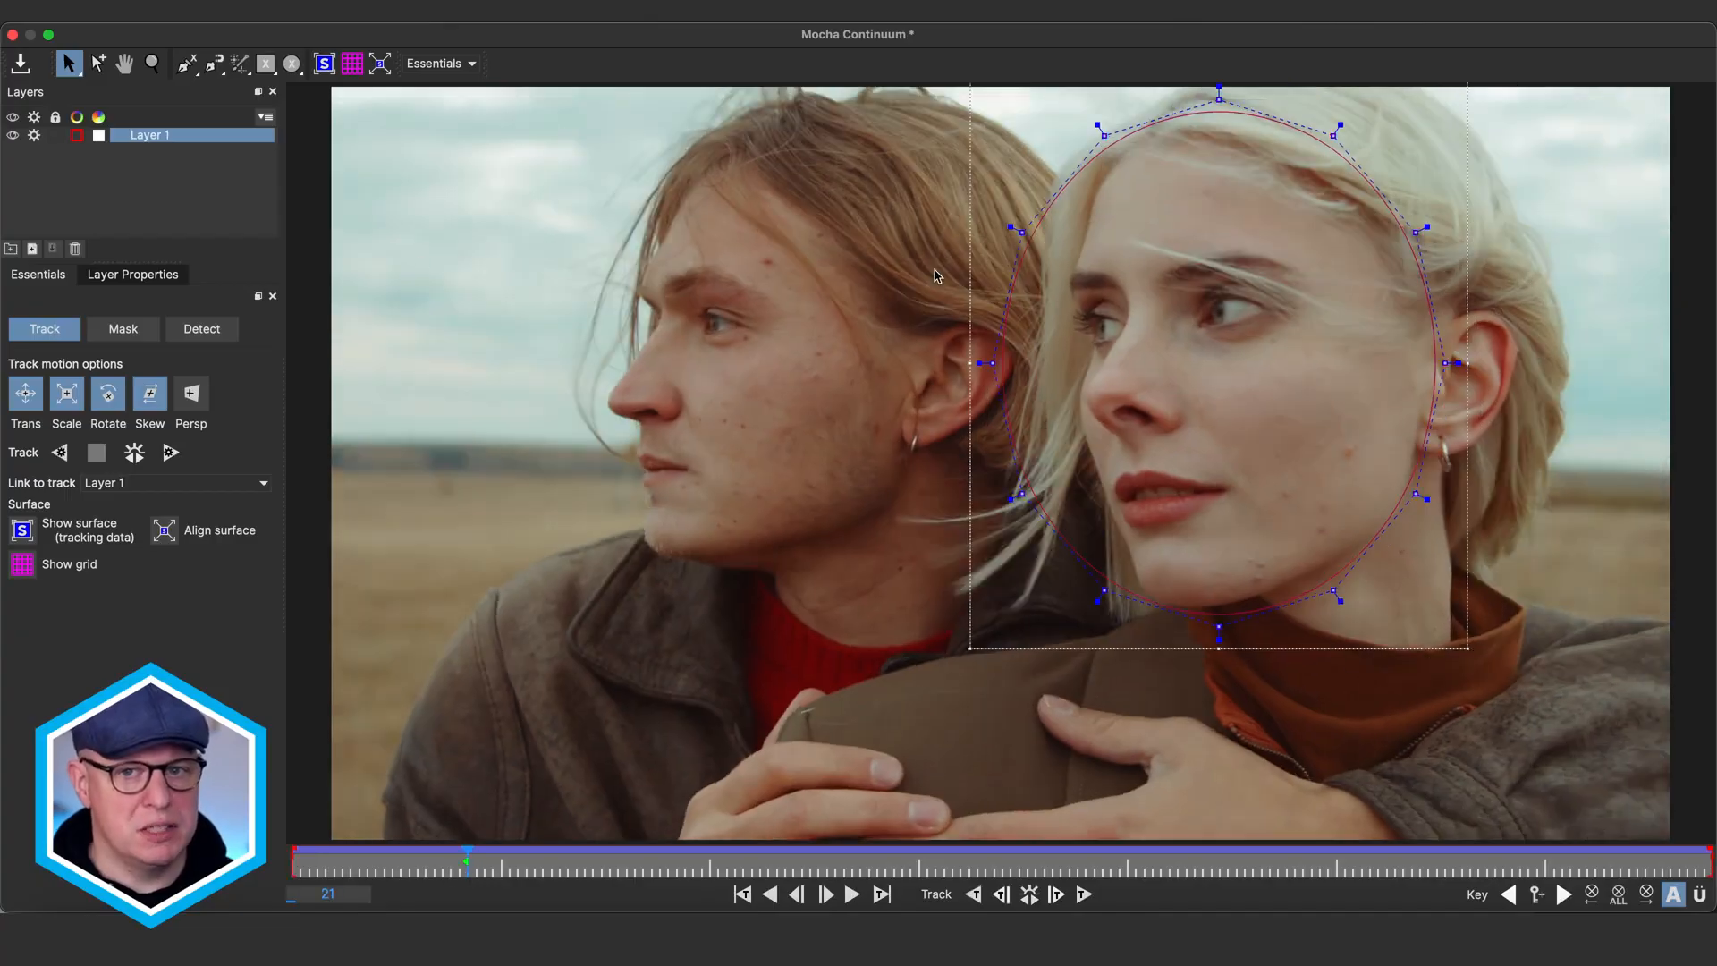
left_click_drag(993, 363, 1035, 387)
left_click_drag(1022, 494, 1066, 508)
left_click_drag(1023, 233, 1052, 215)
left_click_drag(467, 869, 634, 873)
left_click_drag(1172, 210, 1360, 693)
left_click_drag(1237, 263, 1190, 260)
left_click_drag(1277, 173, 1240, 144)
left_click_drag(1190, 259, 1157, 249)
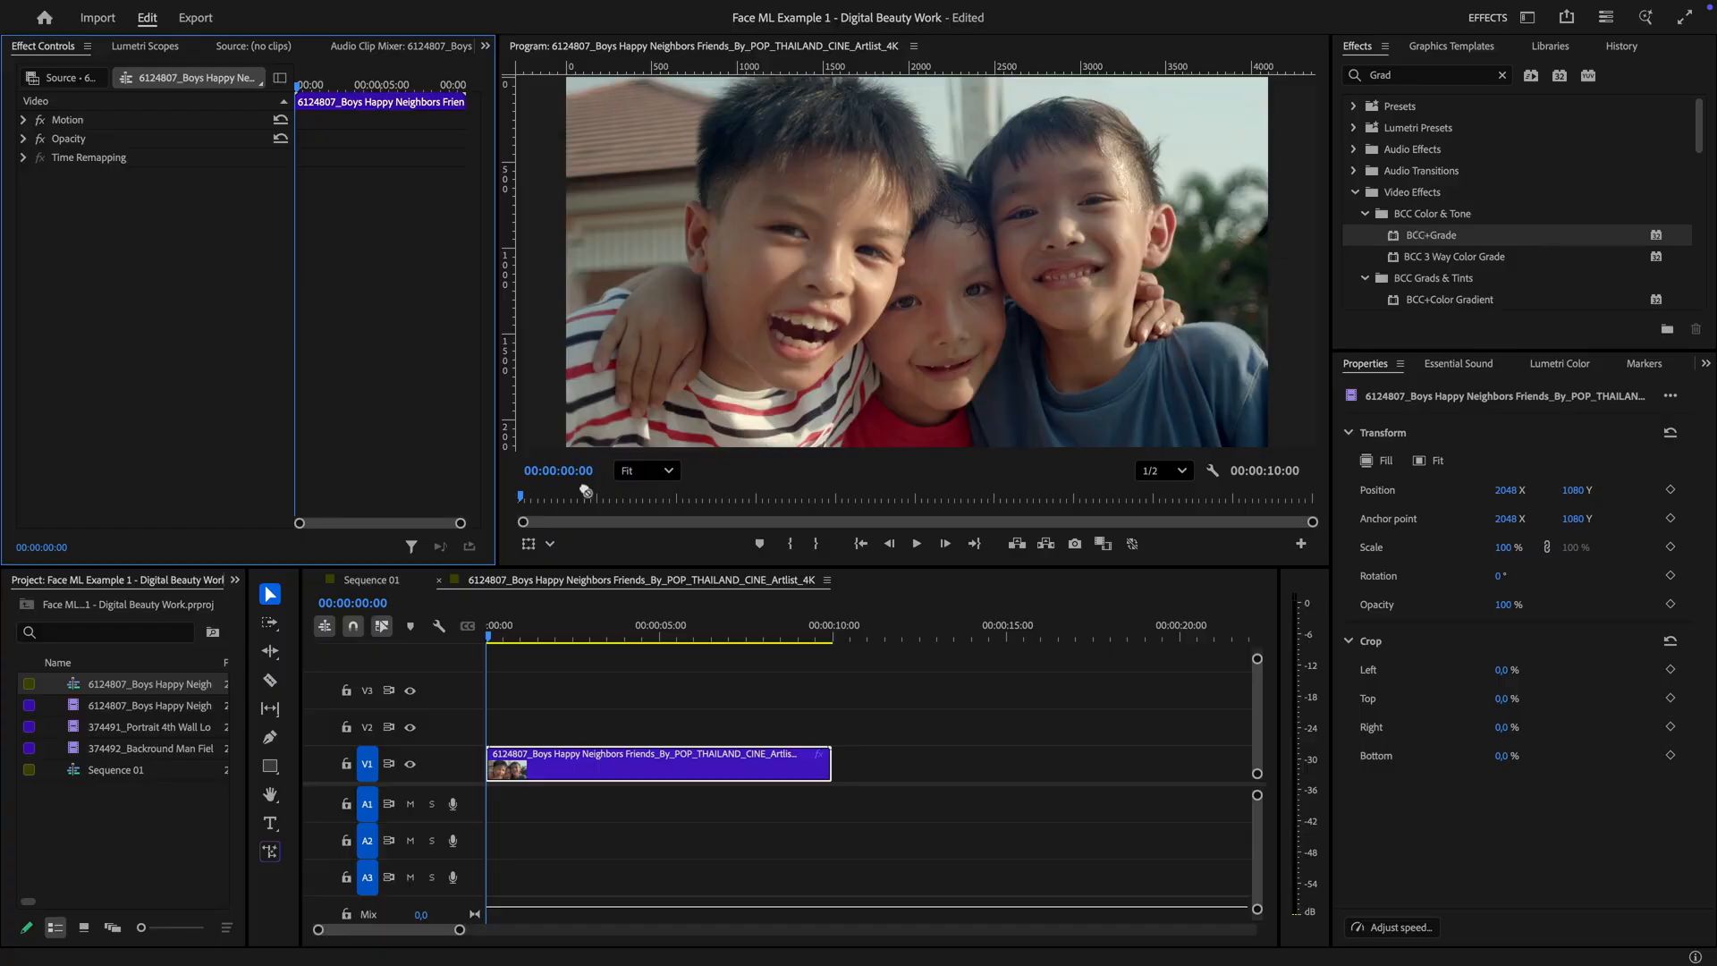
On the boys clip's BCC+Grade effect, set PixelChooser to On and enable View Mask
left_click_drag(586, 491, 613, 776)
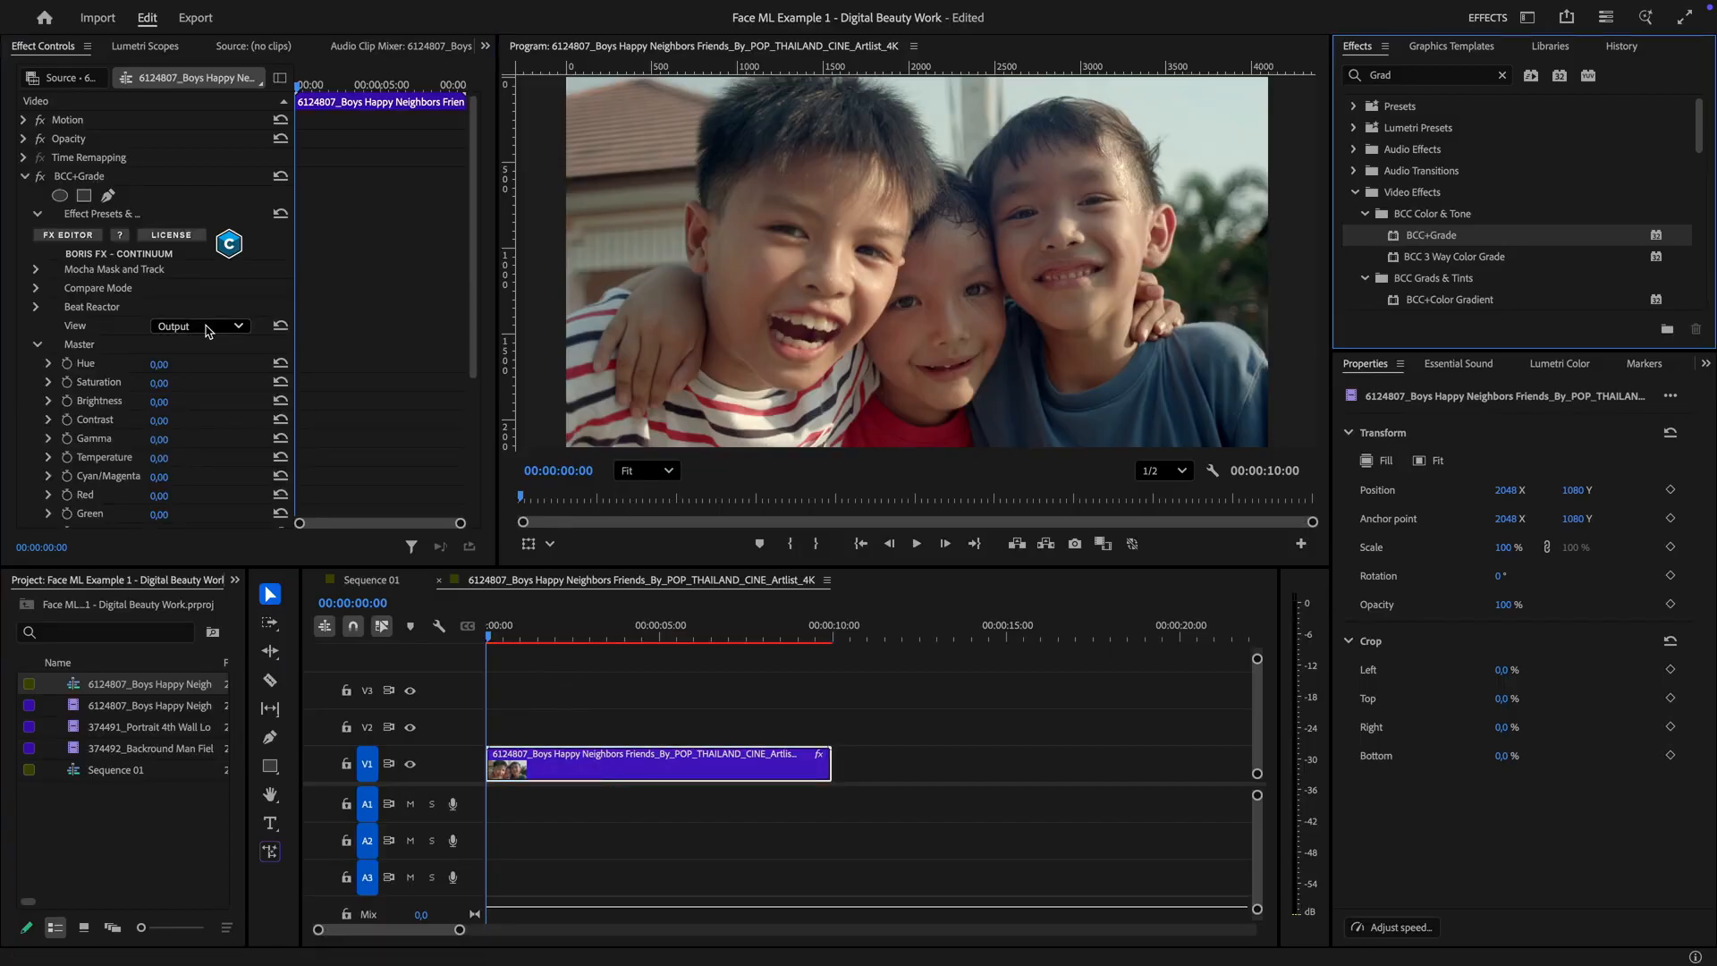
left_click(37, 269)
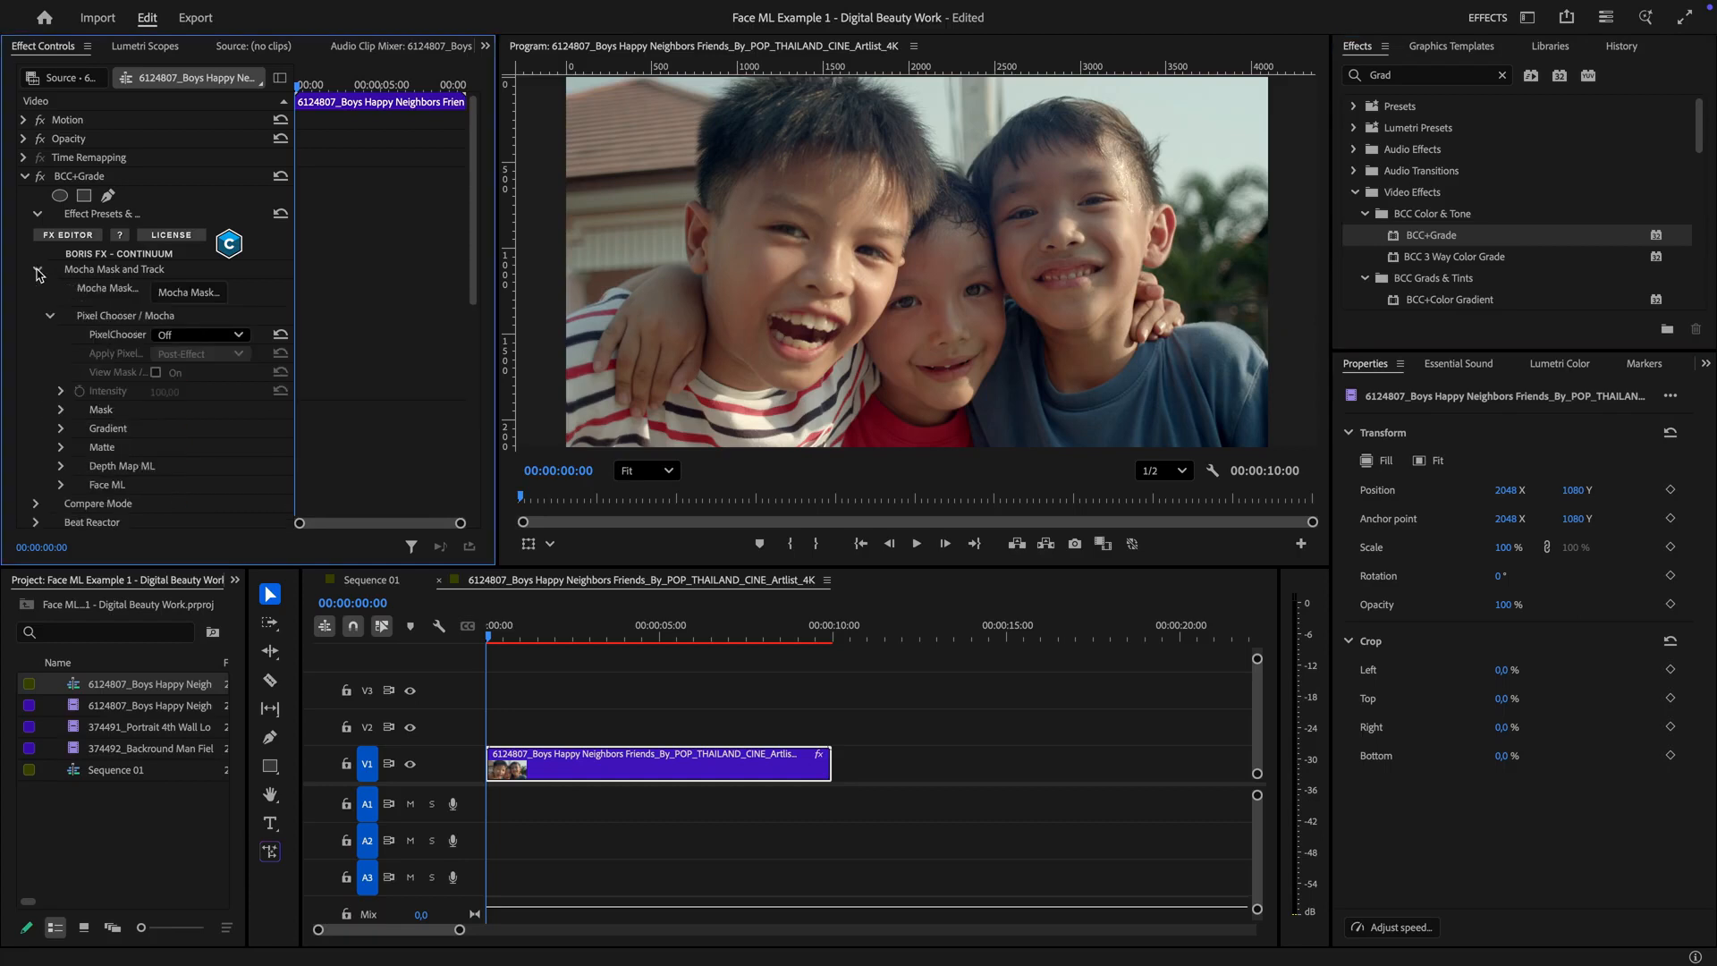
left_click(173, 337)
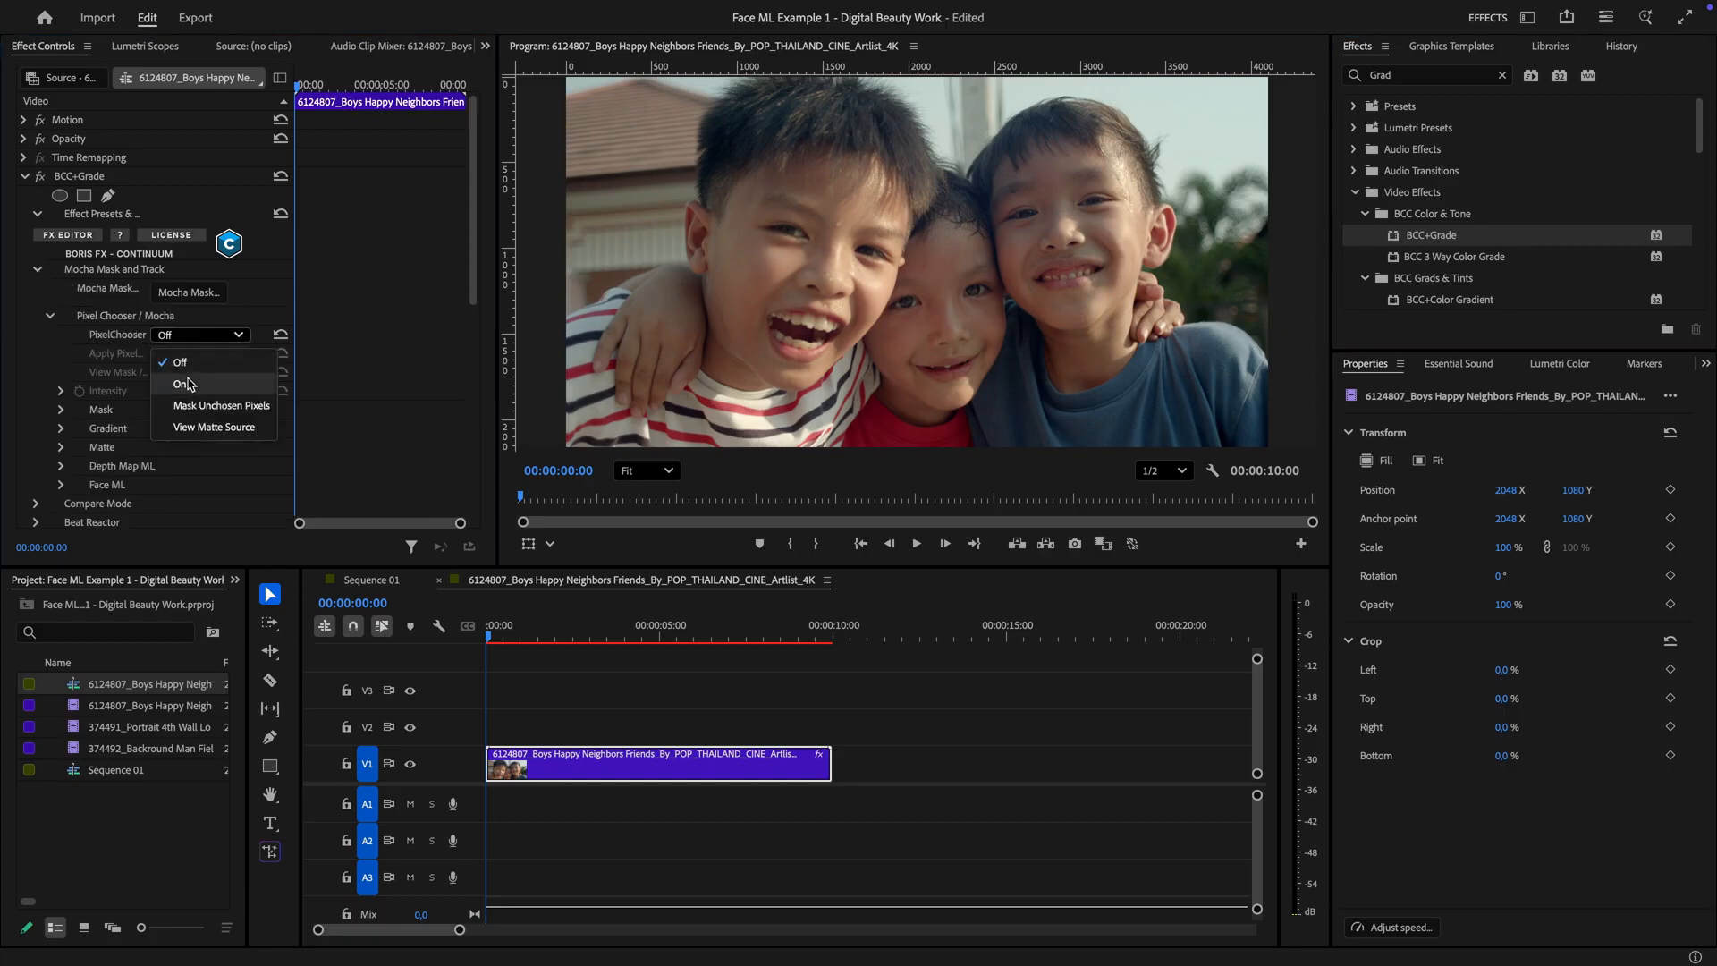
left_click(188, 379)
left_click(157, 373)
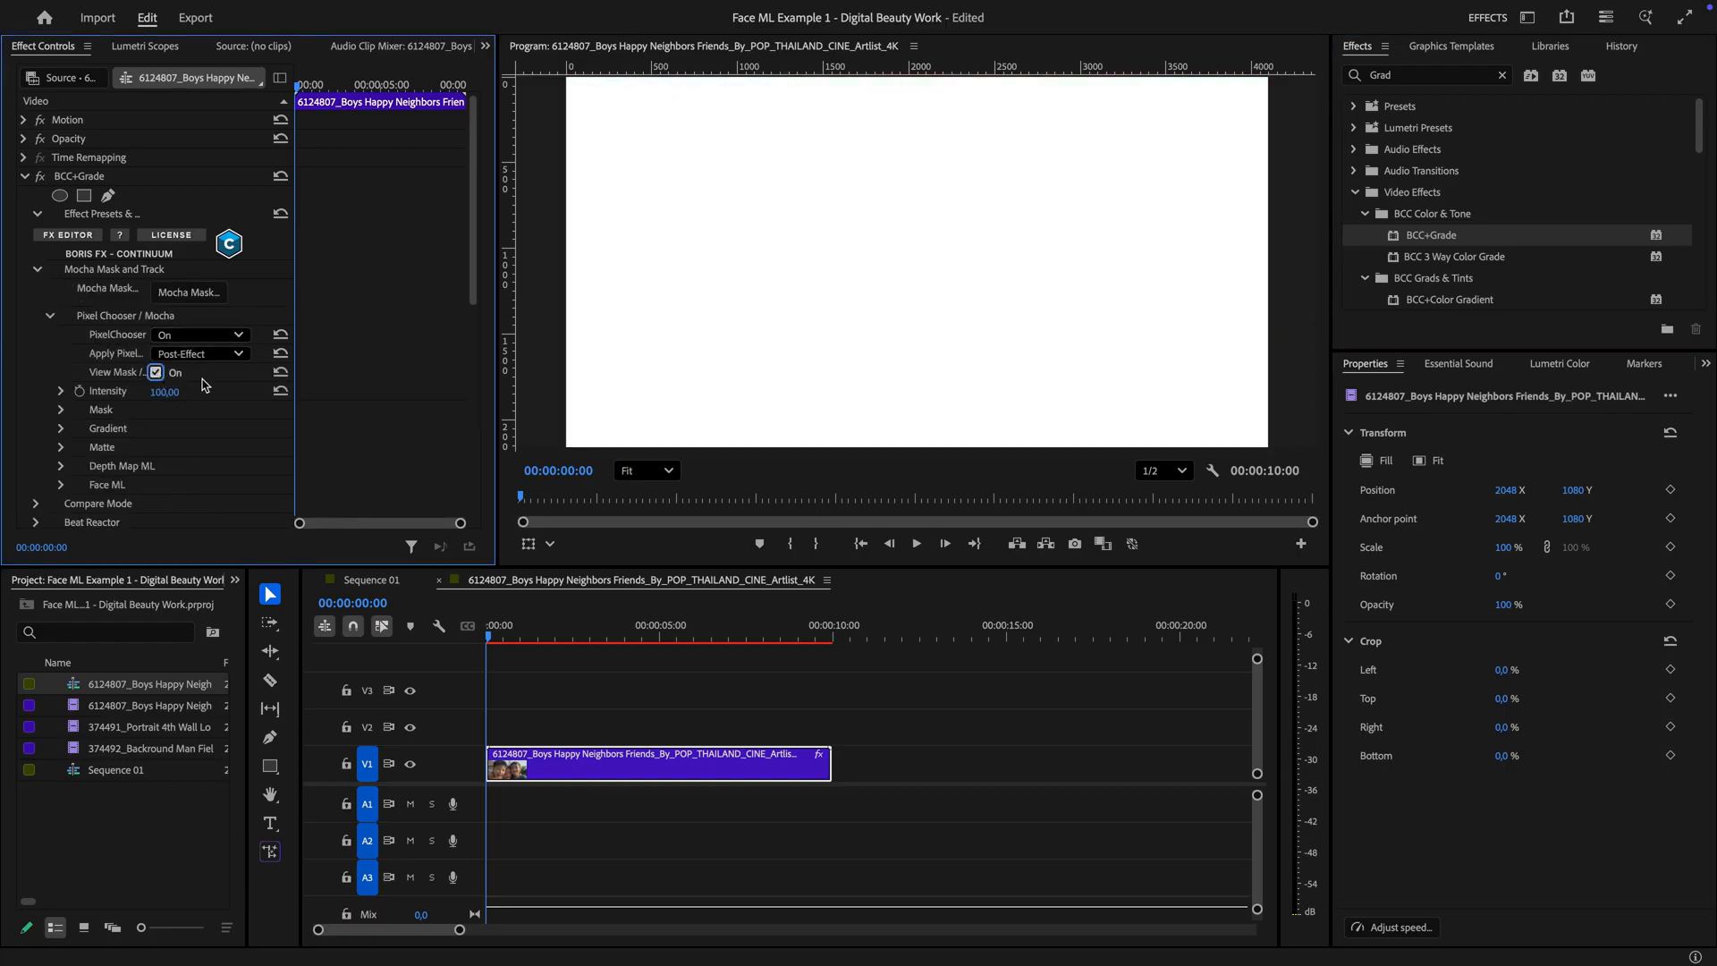
Expand the Face ML section and enable Face ML
left_click(61, 484)
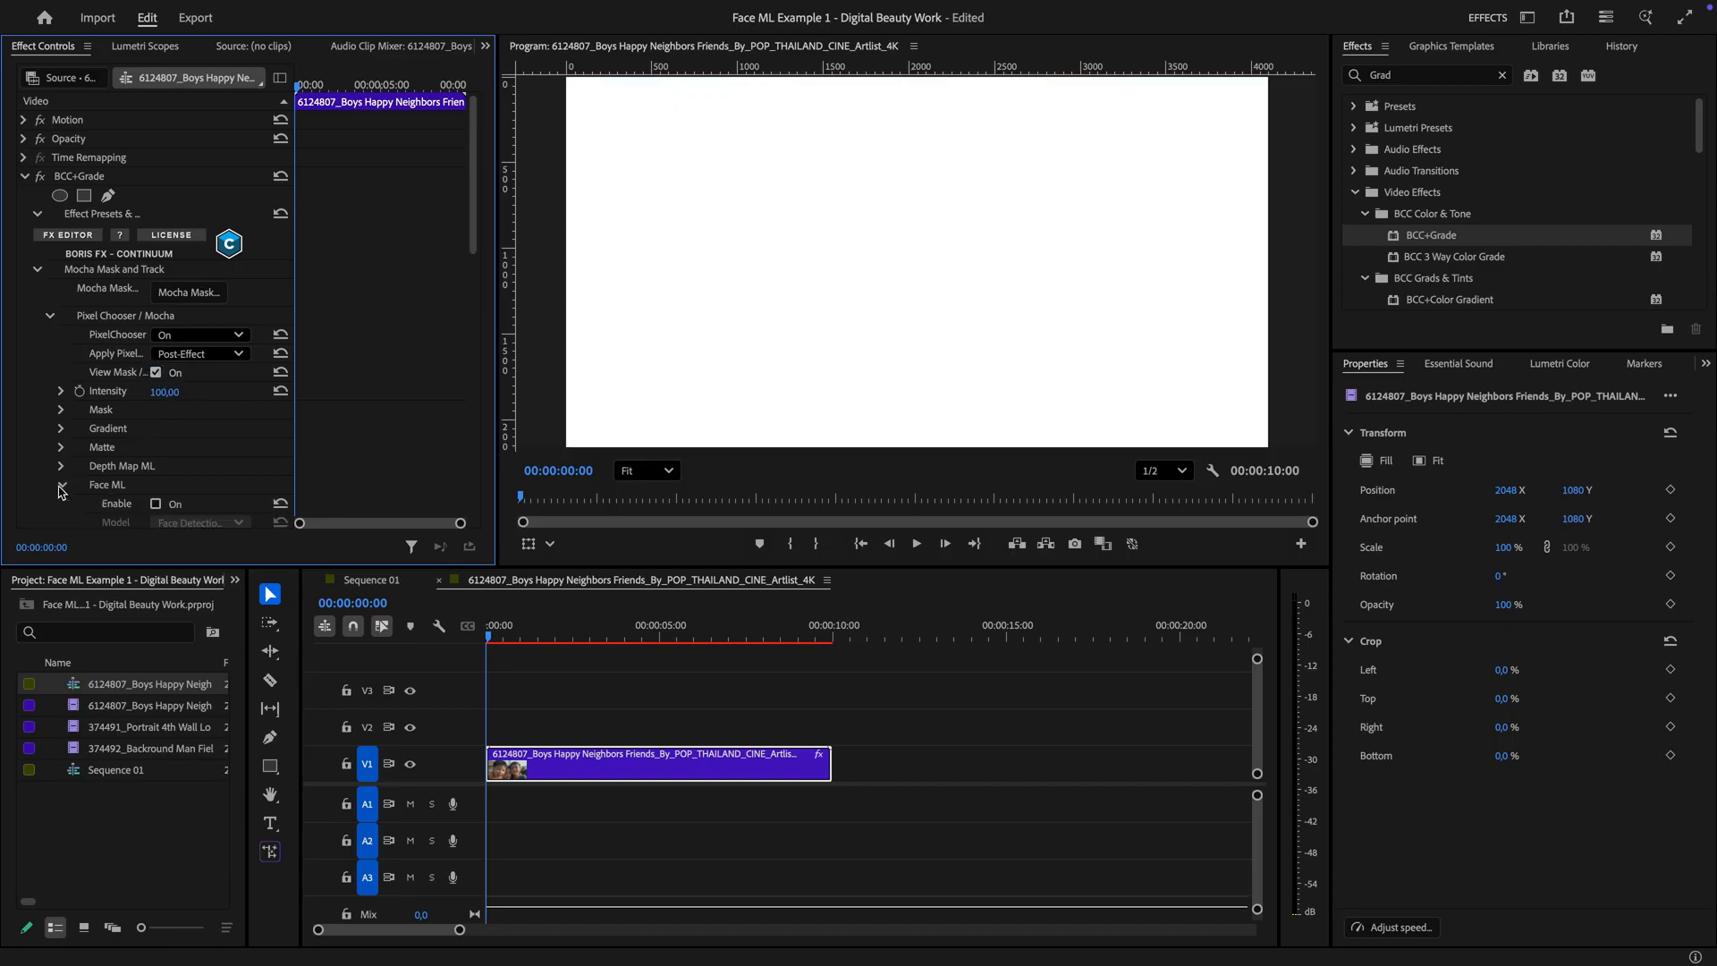
scroll(170, 358, "down", 5)
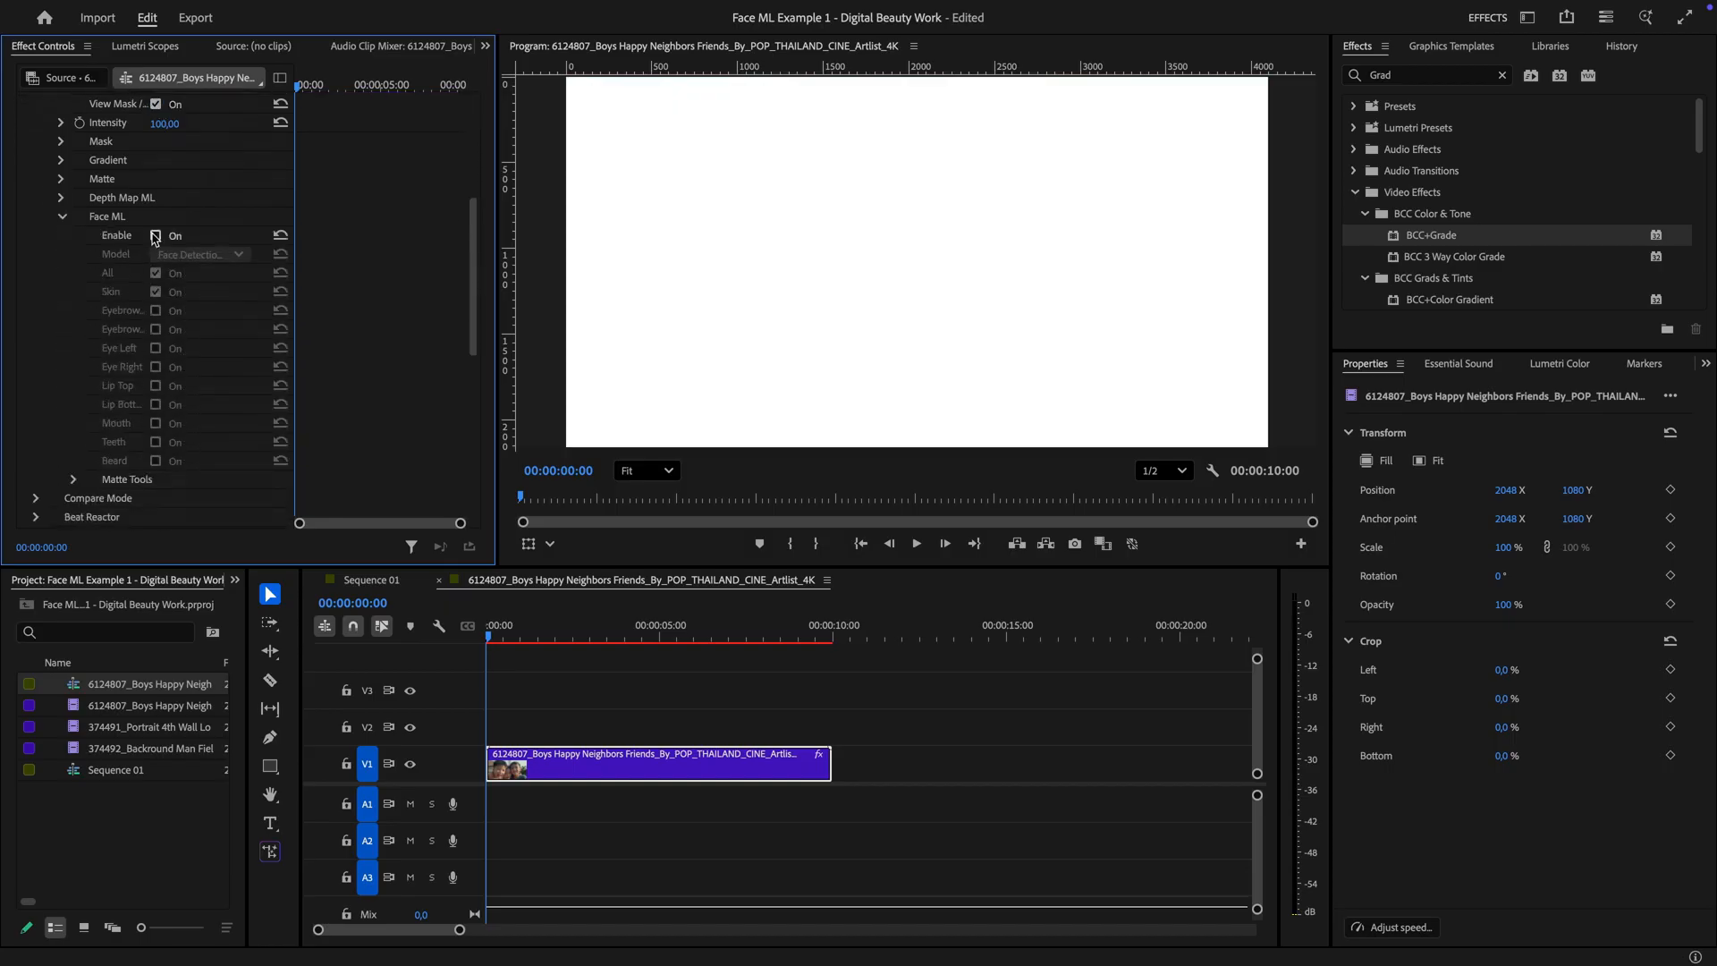
left_click(155, 237)
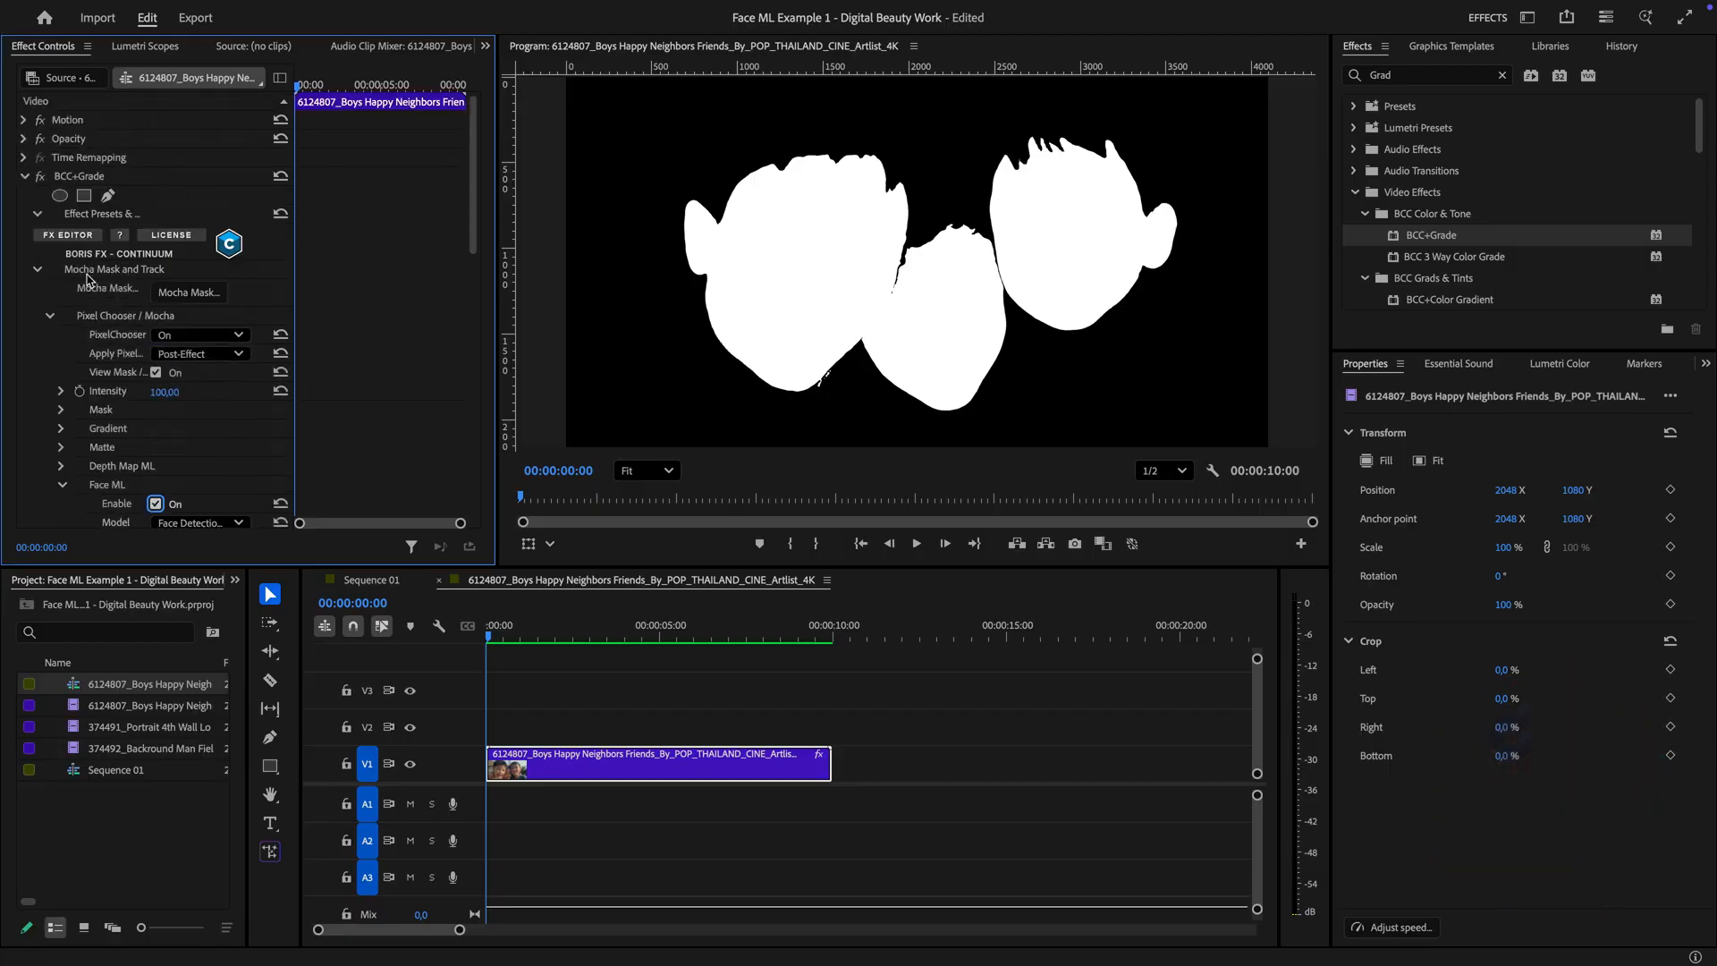
Open Mocha, draw an ellipse mask around the middle boy's face and track it forward
left_click(184, 315)
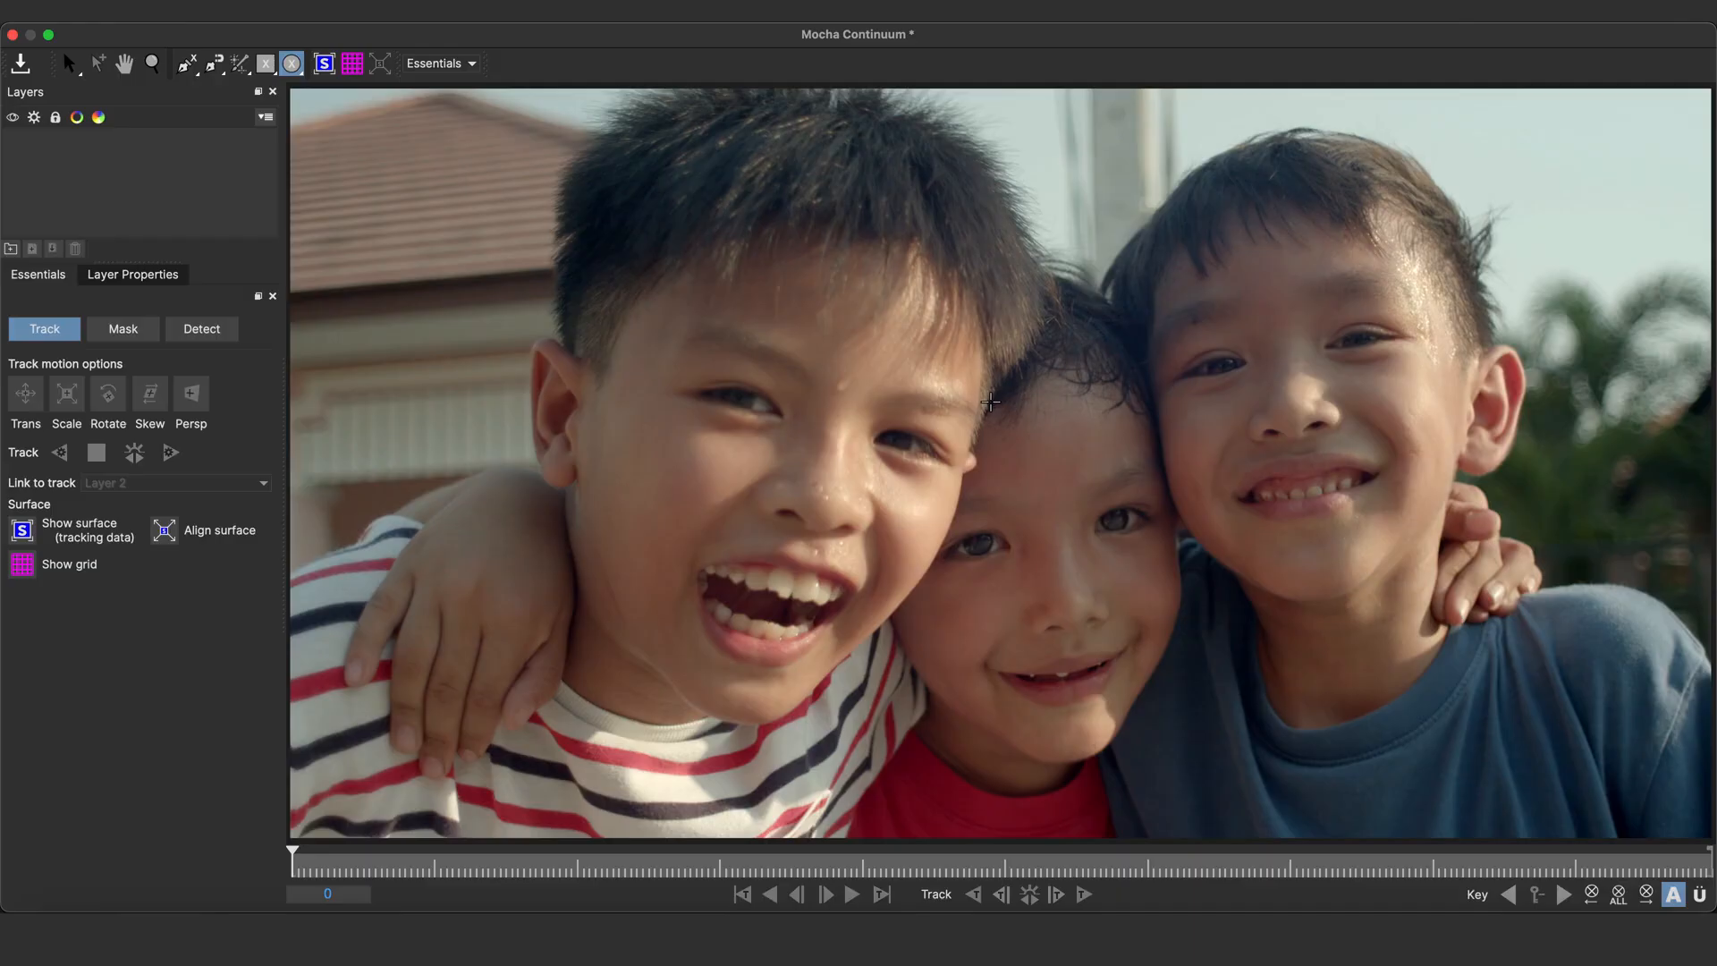
left_click_drag(1170, 749, 1175, 760)
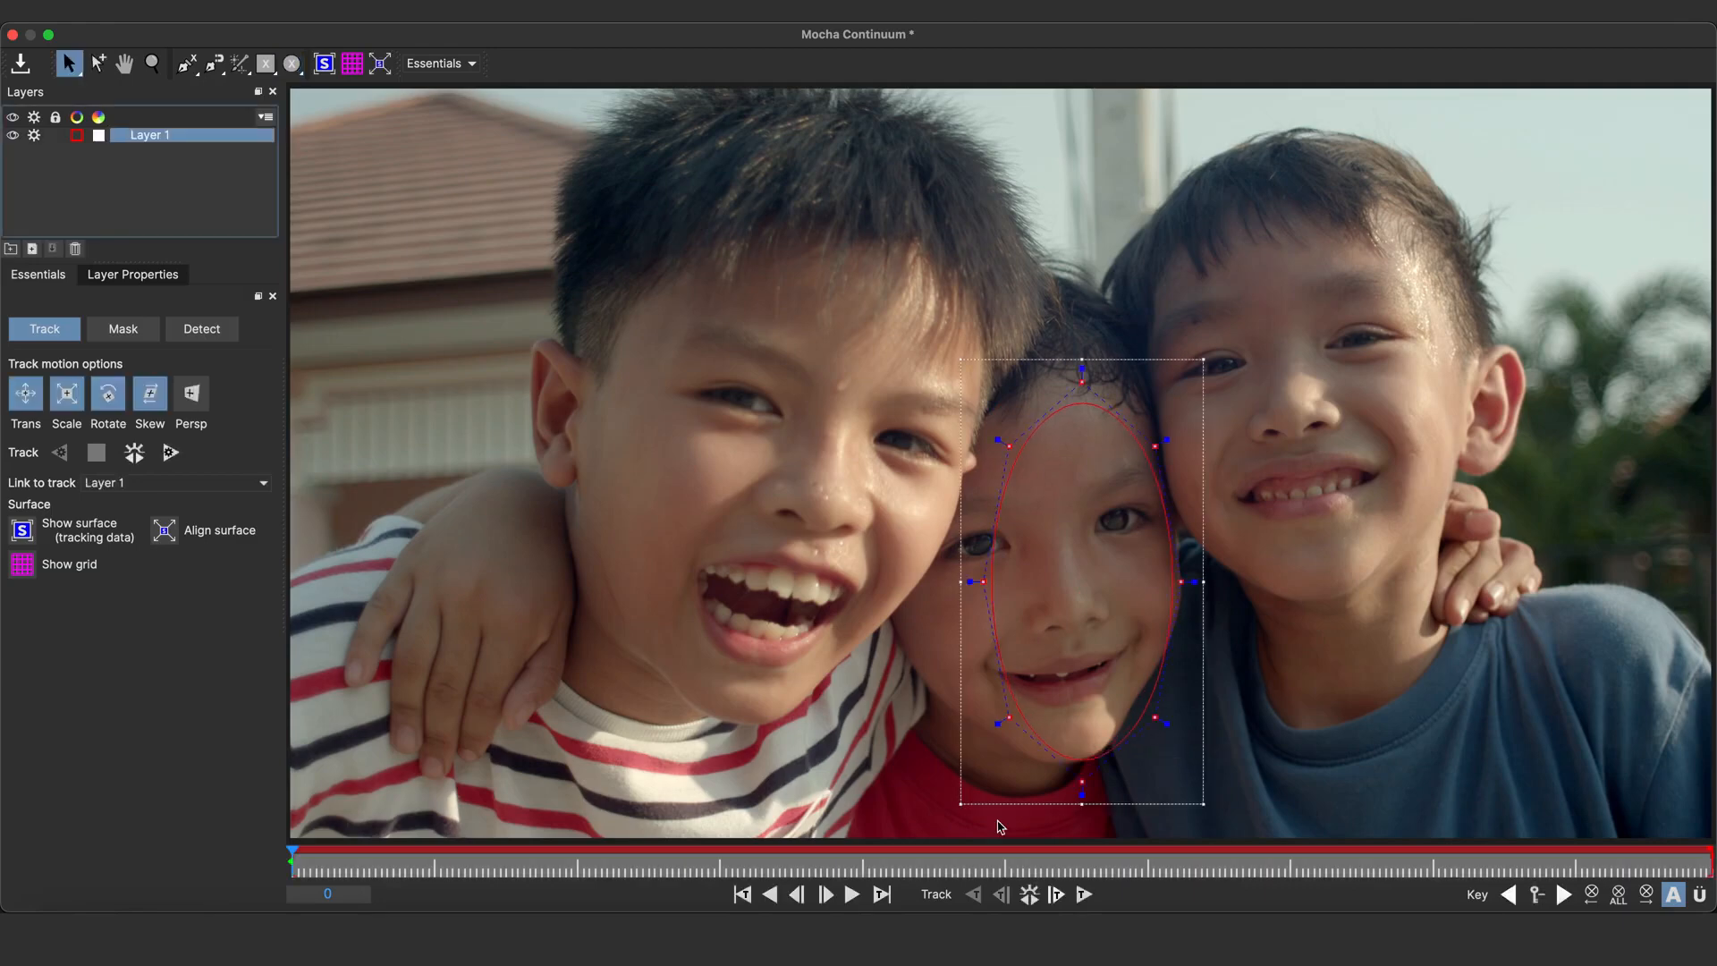
left_click(1084, 895)
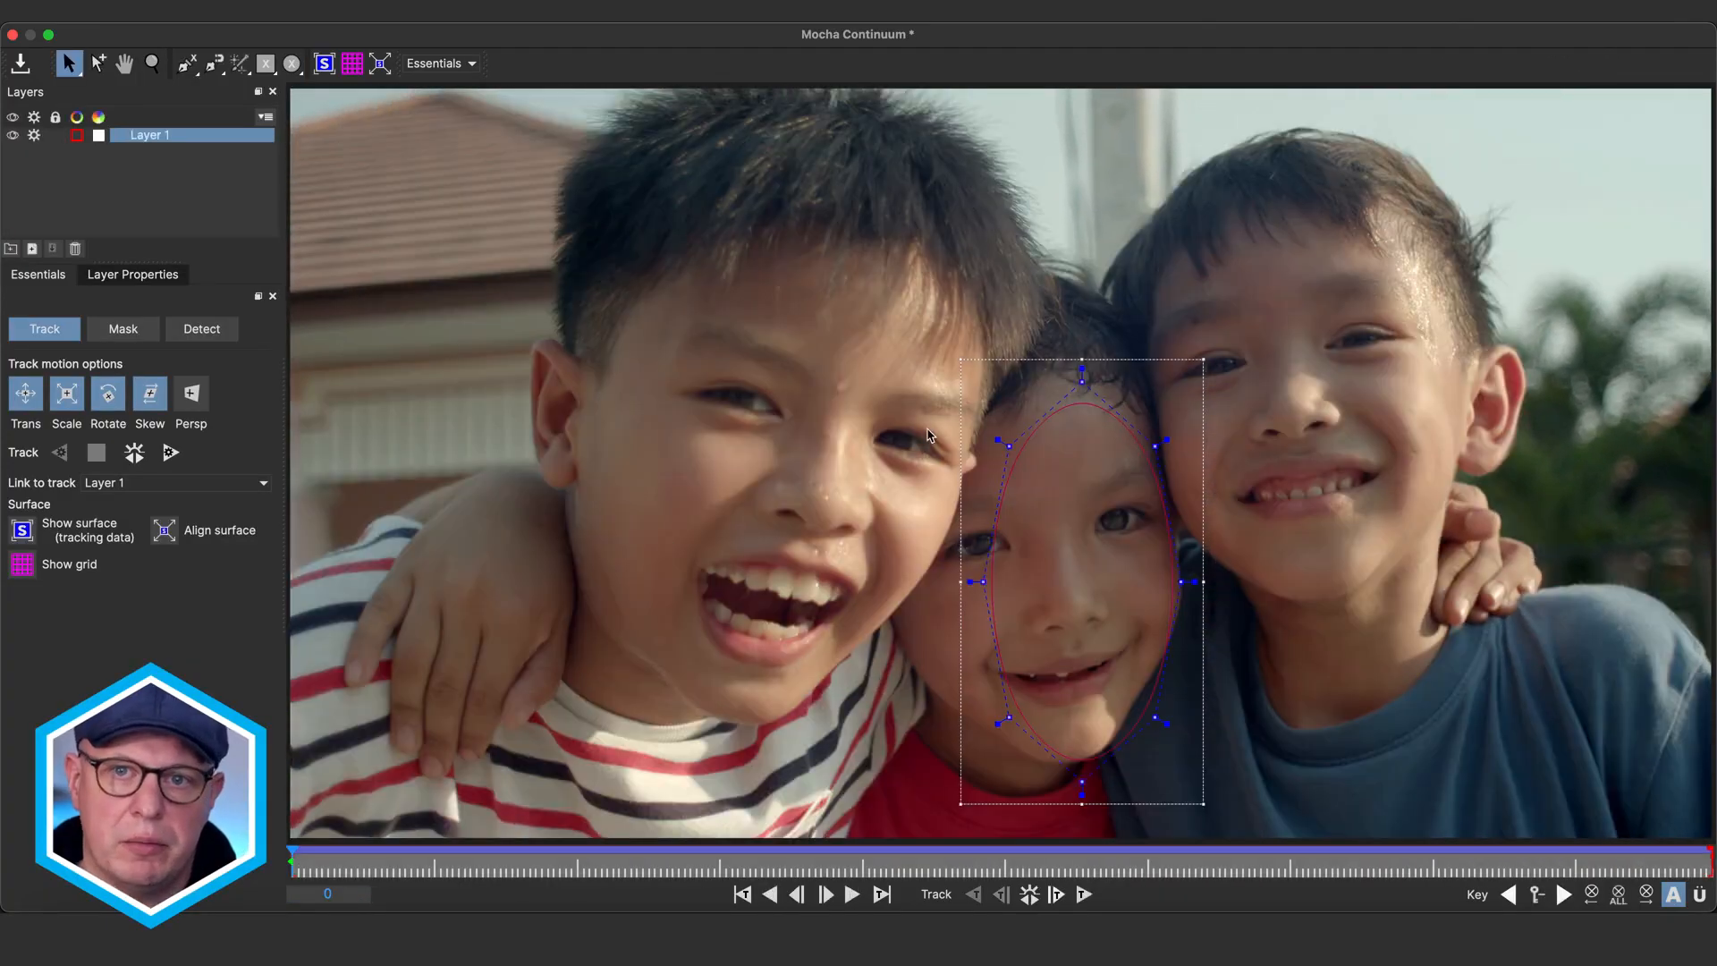
Reshape the spline points across several frames so the mask follows the middle boy's face and hair
left_click_drag(1009, 446, 967, 396)
left_click_drag(984, 582, 958, 541)
left_click_drag(1009, 717, 883, 623)
left_click_drag(870, 624, 843, 622)
left_click_drag(1083, 782, 1042, 805)
left_click_drag(1181, 582, 1187, 575)
left_click_drag(1156, 447, 1160, 411)
left_click_drag(1082, 382, 1088, 319)
left_click_drag(292, 861, 448, 862)
left_click_drag(920, 570, 838, 504)
left_click_drag(806, 650, 823, 658)
left_click_drag(1118, 746, 1172, 775)
left_click_drag(1151, 602, 1163, 607)
left_click_drag(1047, 347, 1042, 306)
left_click_drag(930, 424, 936, 392)
left_click_drag(448, 862, 635, 862)
left_click_drag(1158, 598, 1150, 595)
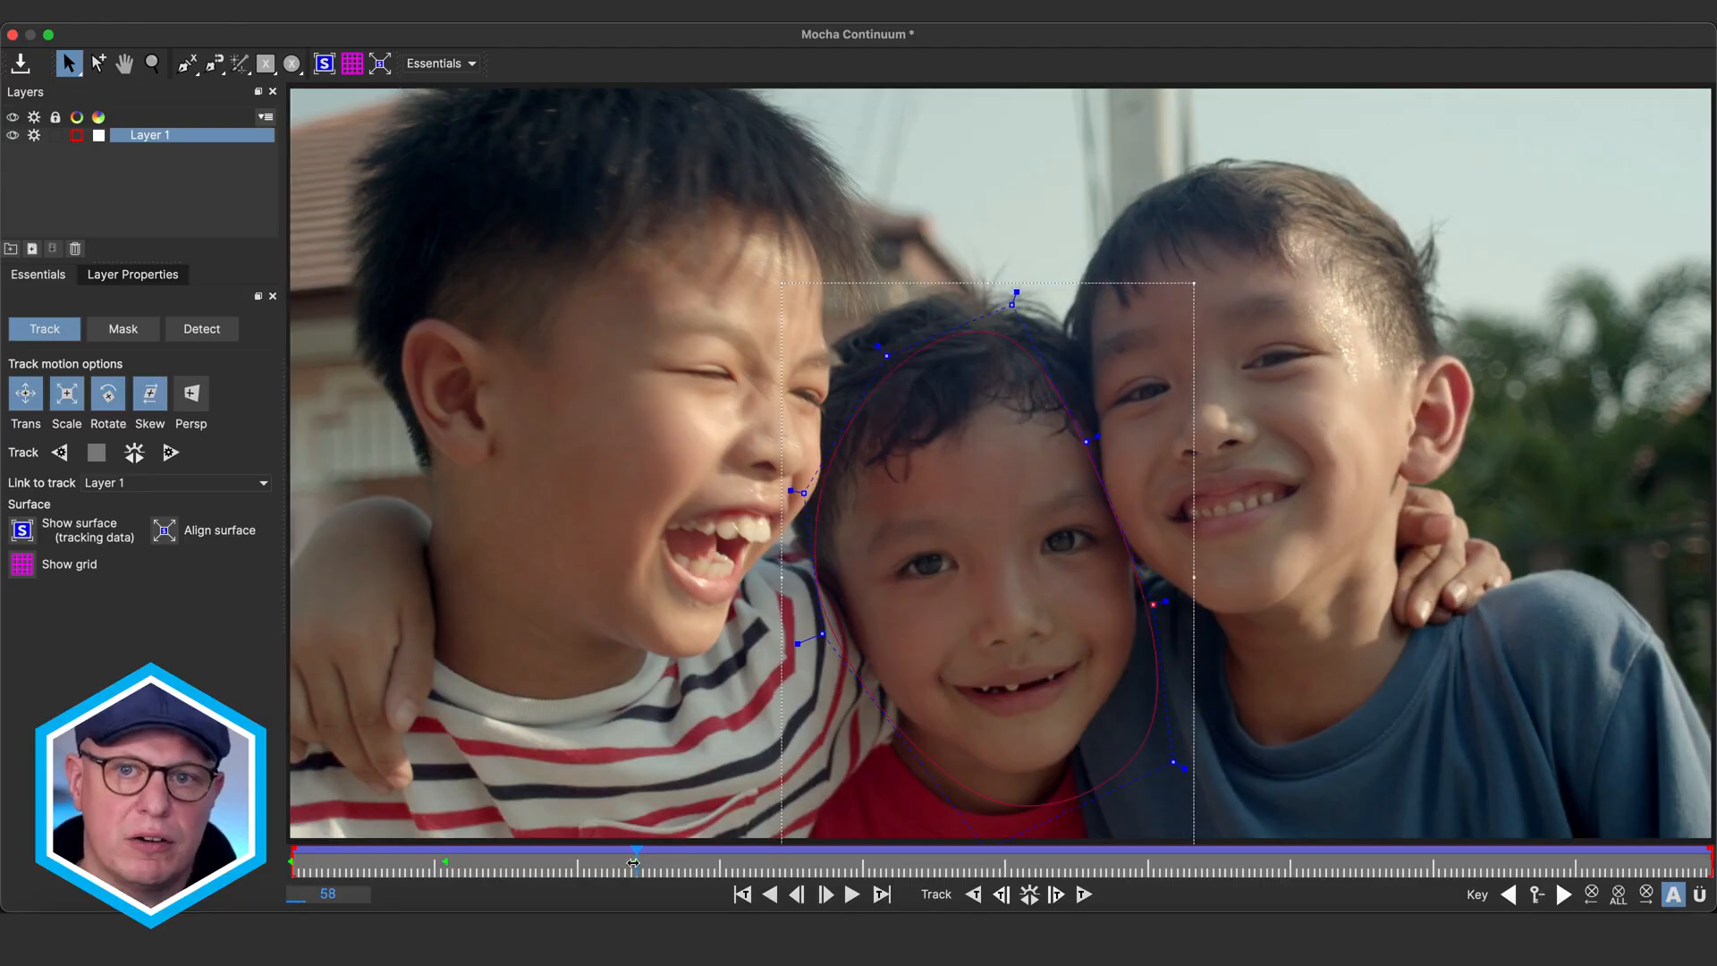
left_click_drag(635, 863, 873, 863)
left_click_drag(799, 399, 789, 393)
left_click_drag(873, 863, 1034, 862)
left_click_drag(1078, 358, 1084, 356)
left_click_drag(1034, 862, 1184, 862)
left_click_drag(1046, 617, 1079, 614)
left_click_drag(1185, 862, 1617, 862)
left_click_drag(989, 760, 933, 809)
left_click_drag(822, 548, 799, 546)
left_click_drag(833, 390, 833, 379)
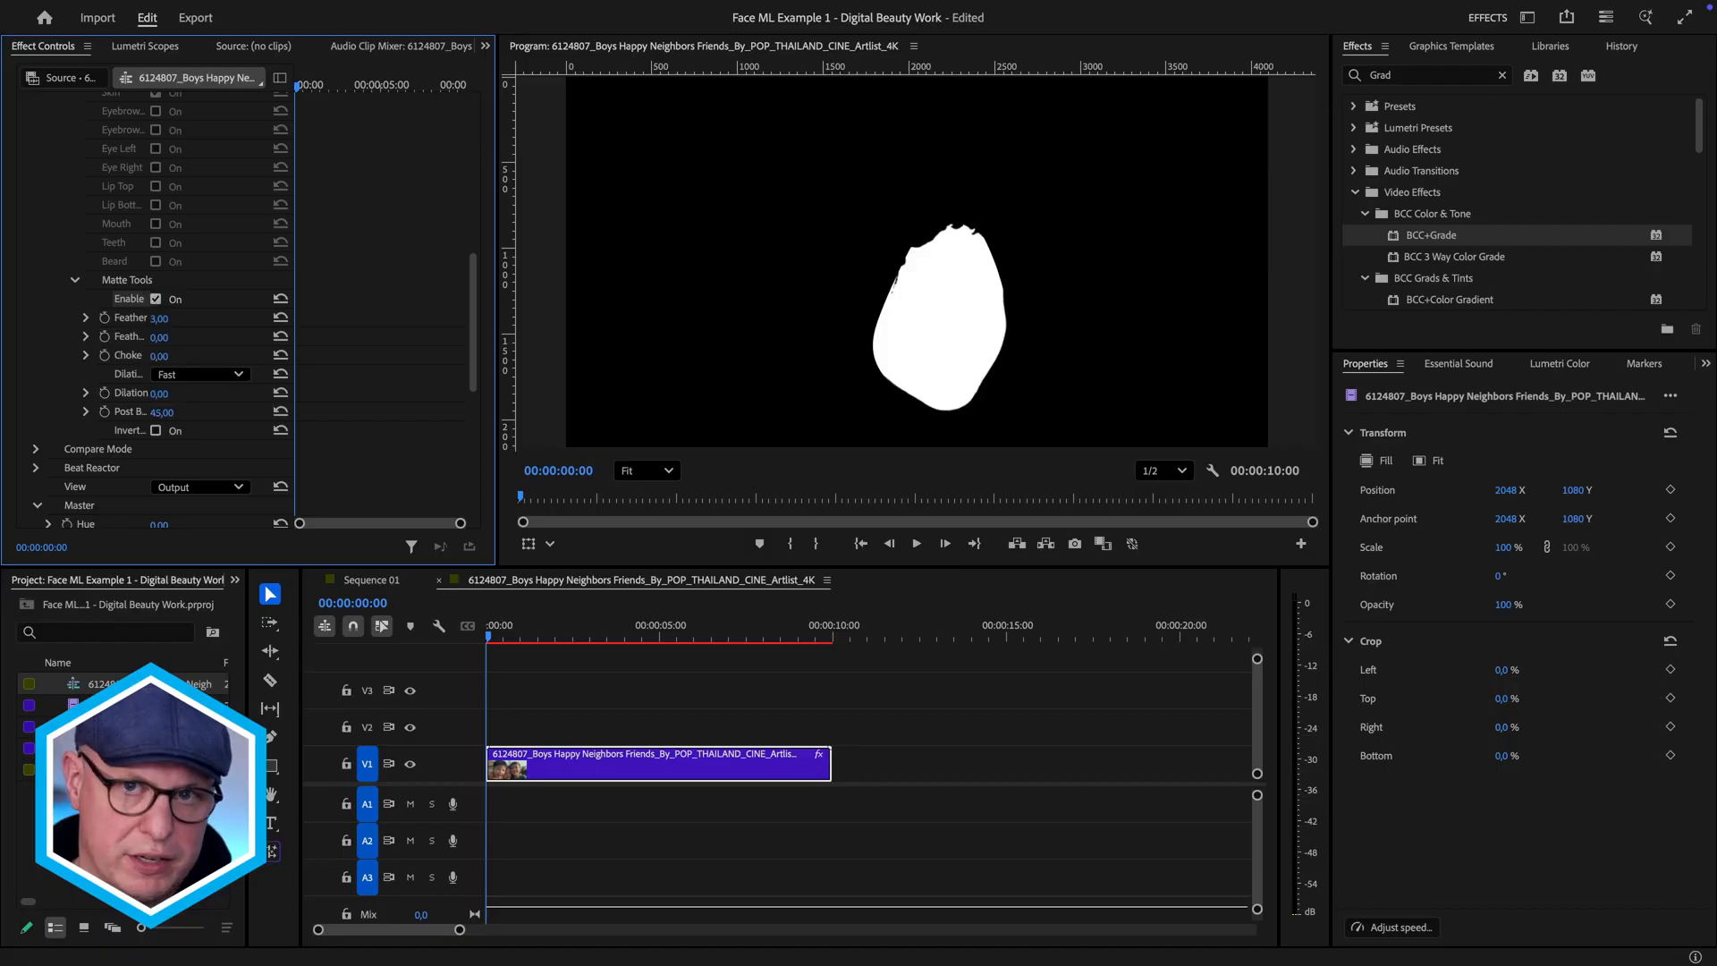
Set the Matte Tools Post Blur to about 68
left_click_drag(162, 413, 182, 412)
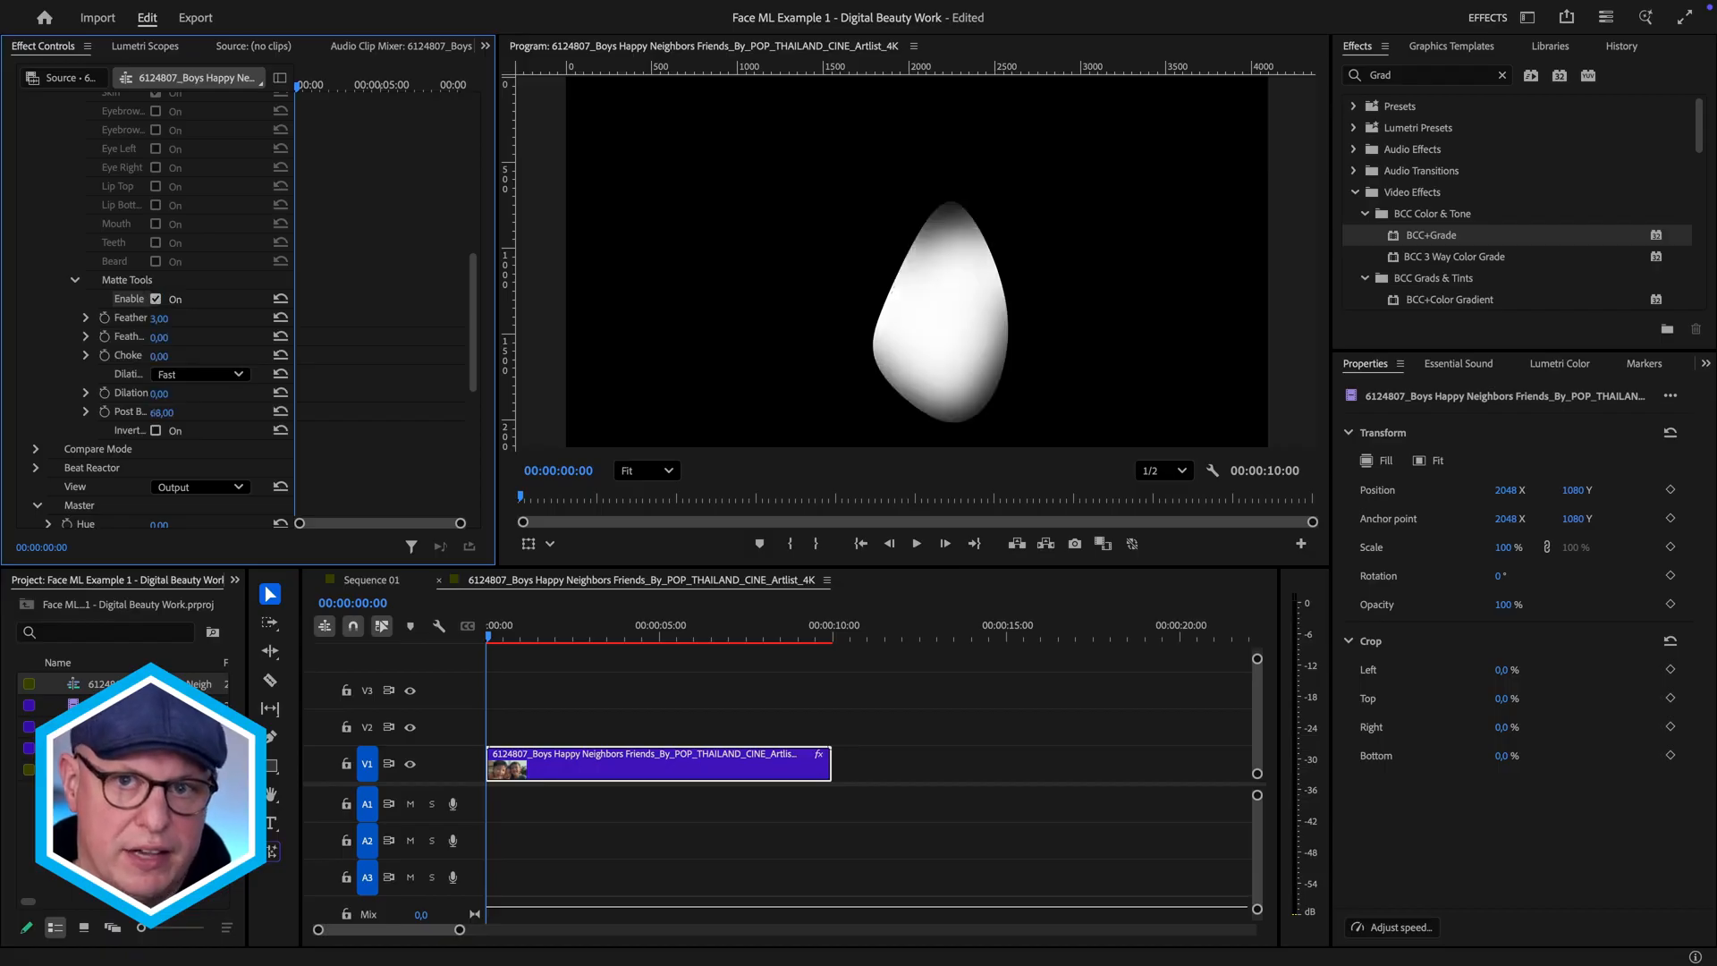
scroll(175, 414, "up", 10)
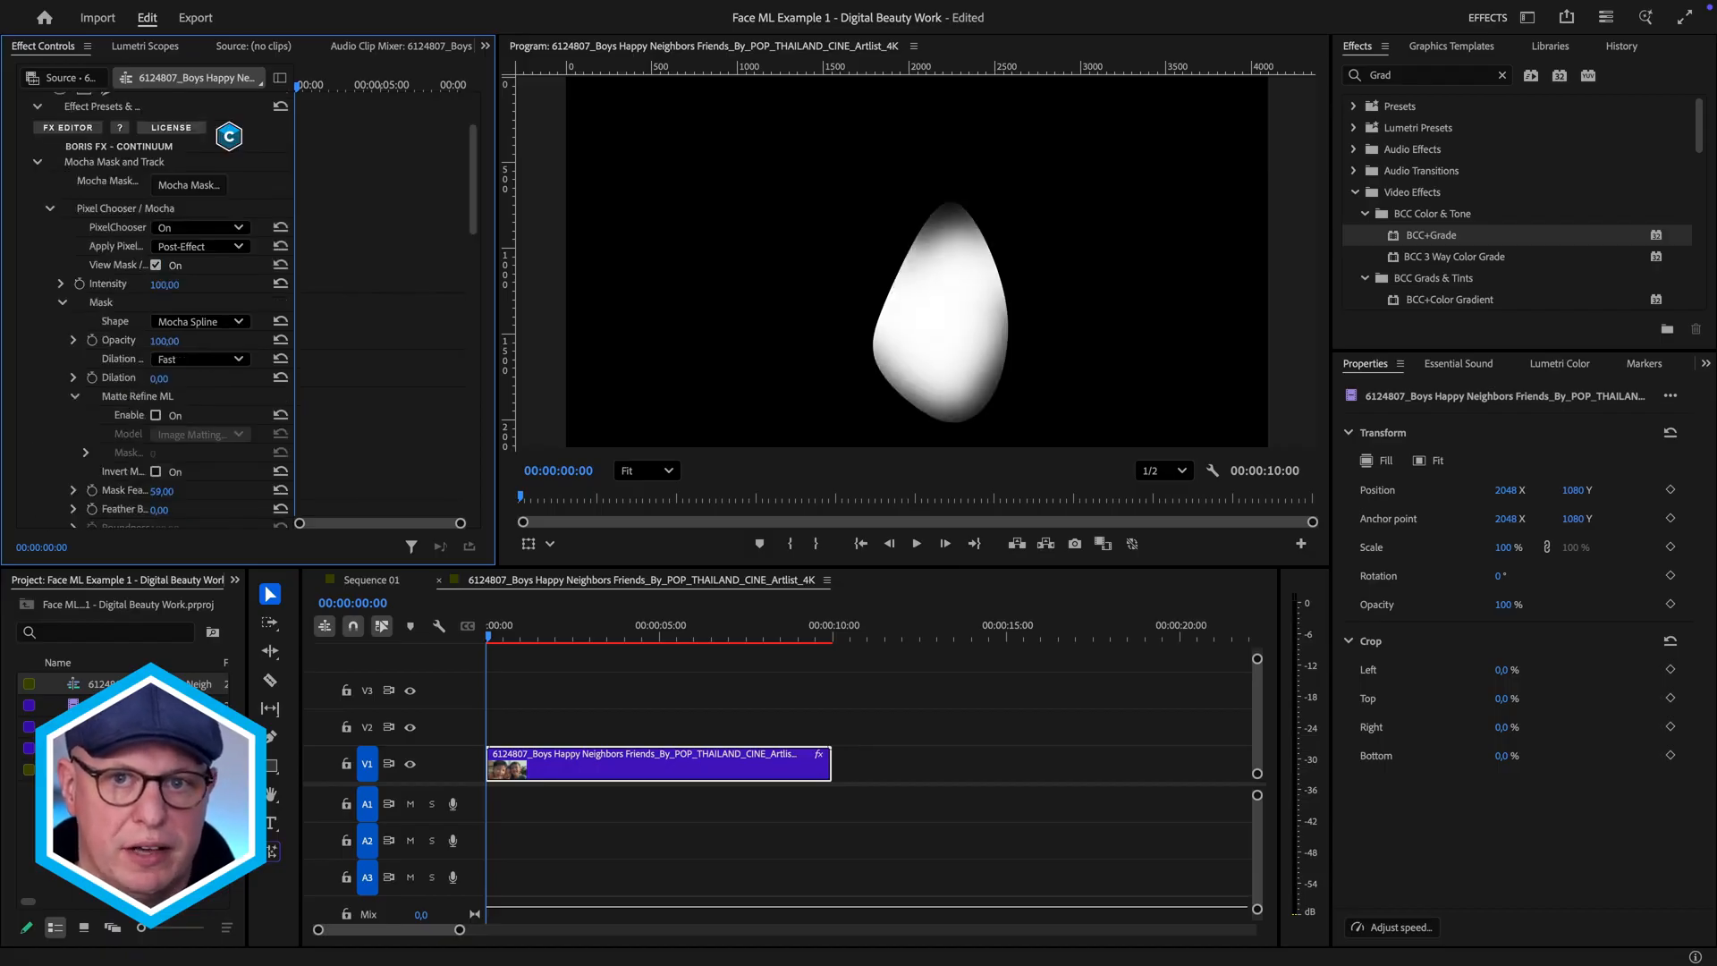